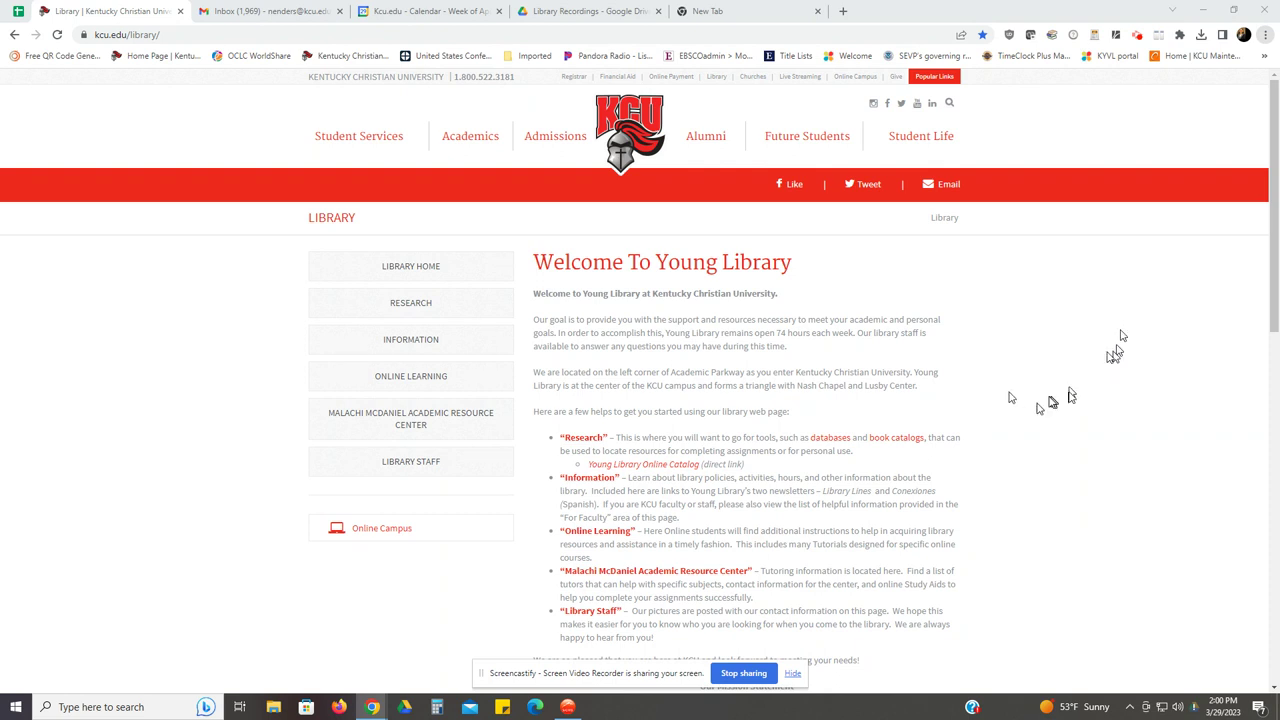
Open the Databases page in the library's Research section and go to EBSCOhost's Academic Search Complete
left_click(406, 302)
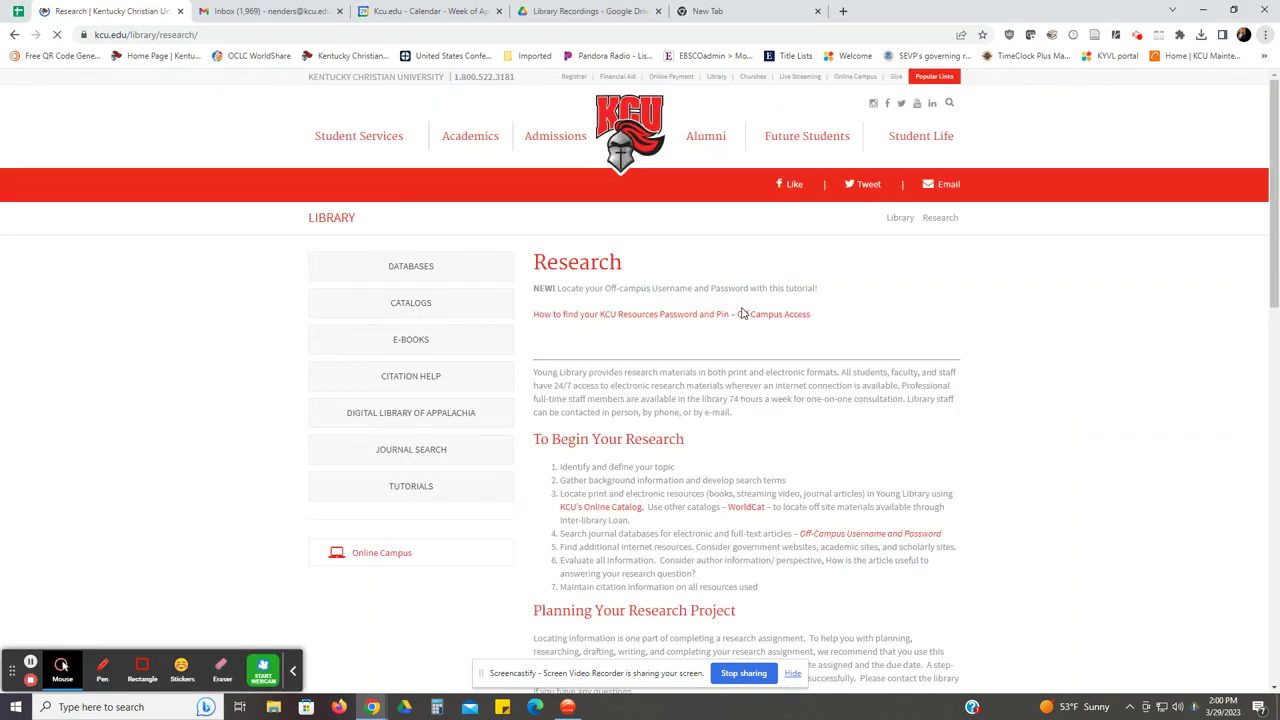
left_click(412, 270)
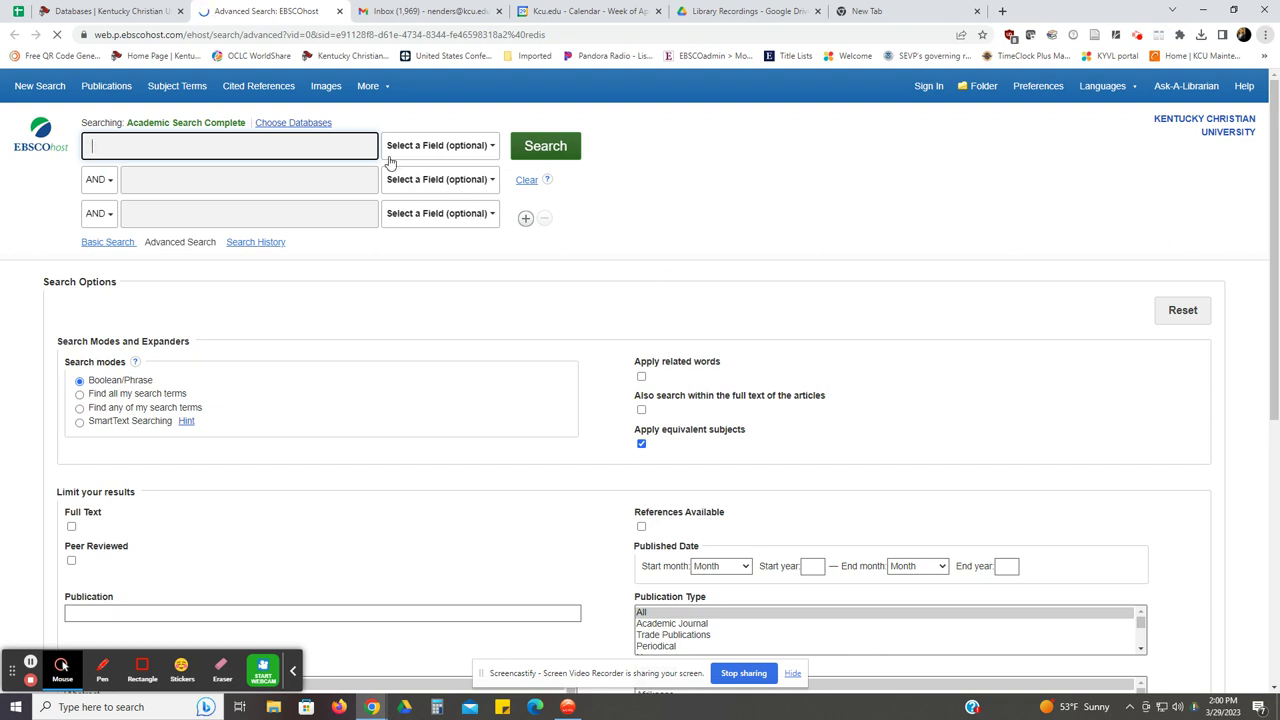
Add Education Source, ERIC, Professional Development Collection and Teacher Reference Center to the searched databases and show the full selection
left_click(305, 125)
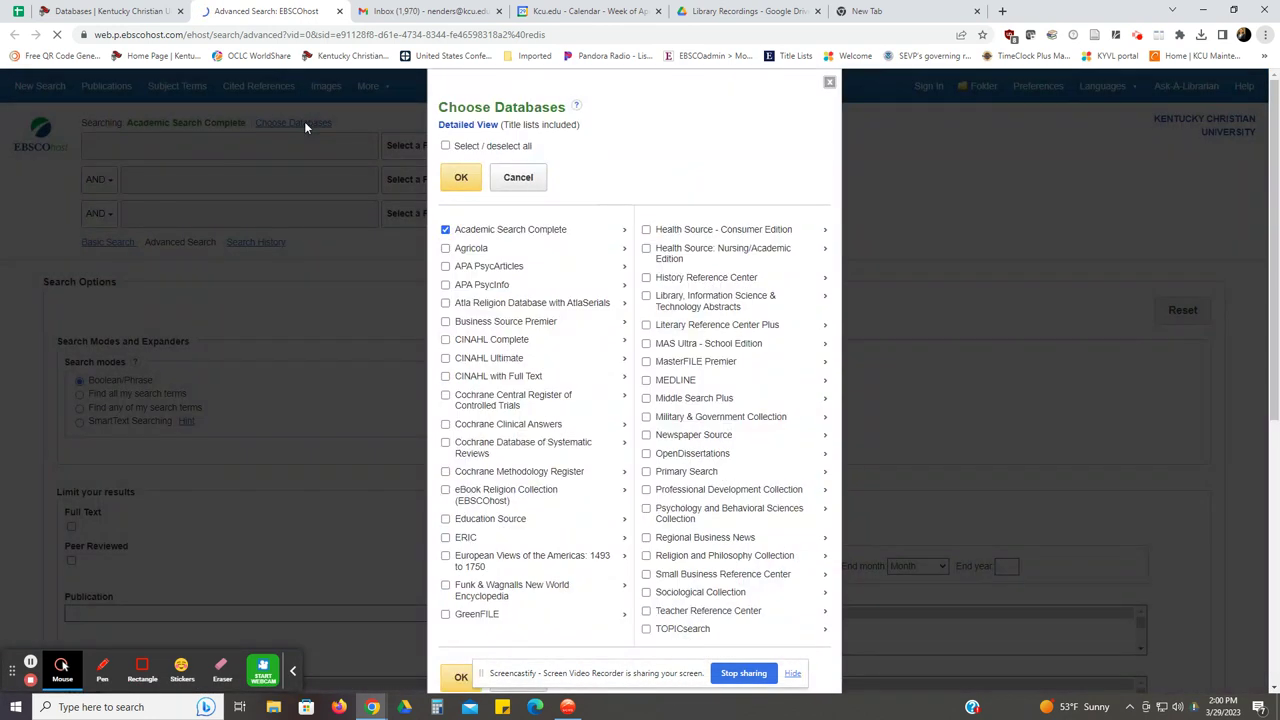
left_click(446, 519)
left_click(446, 538)
left_click(646, 490)
left_click(646, 611)
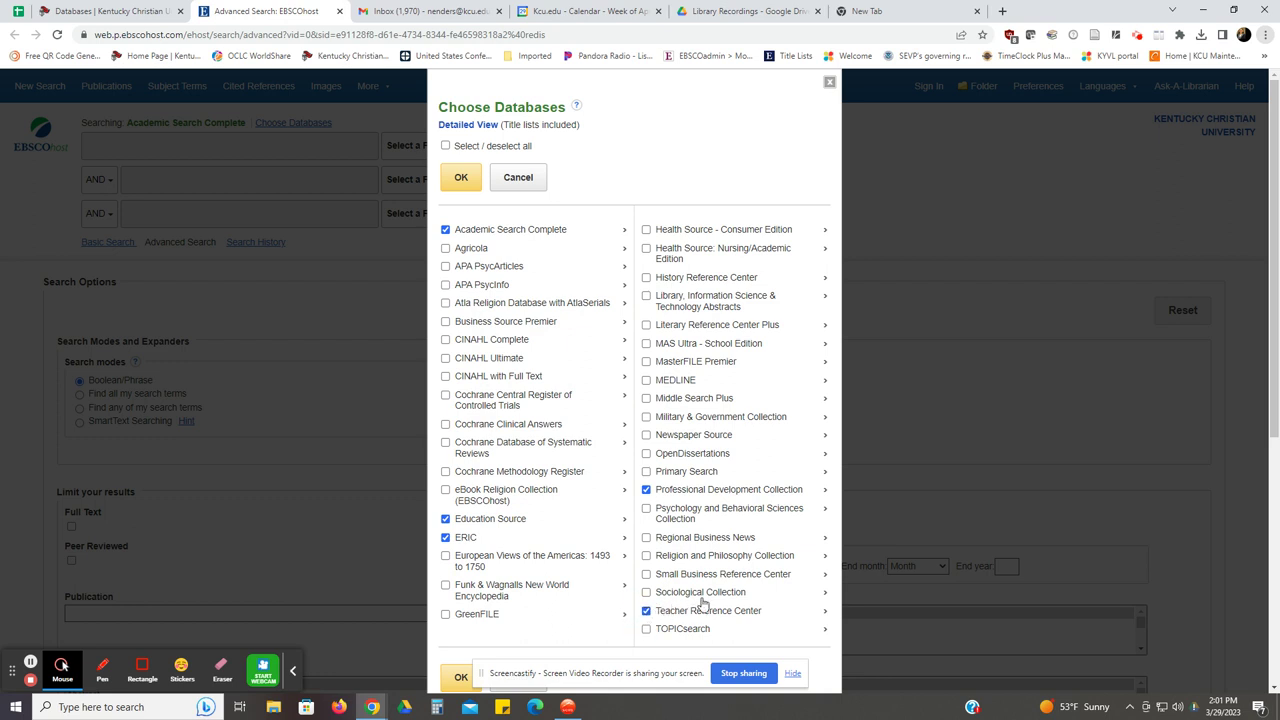
left_click(463, 184)
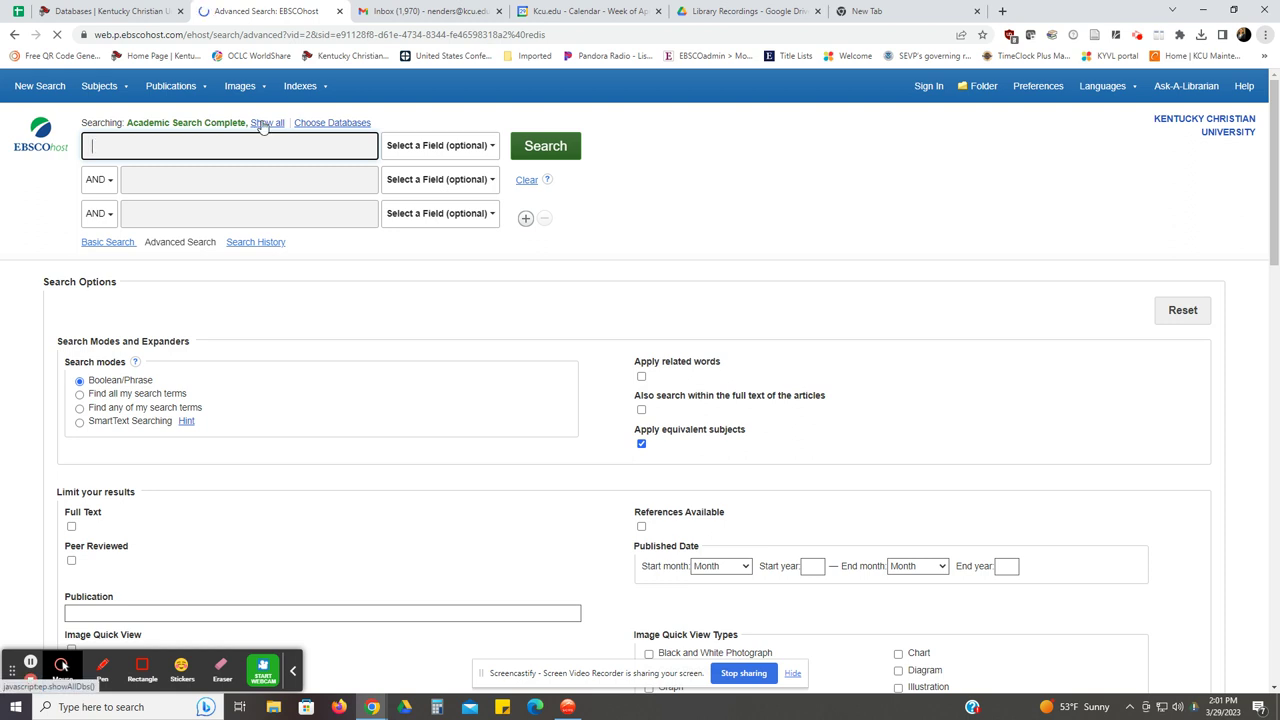
left_click(263, 124)
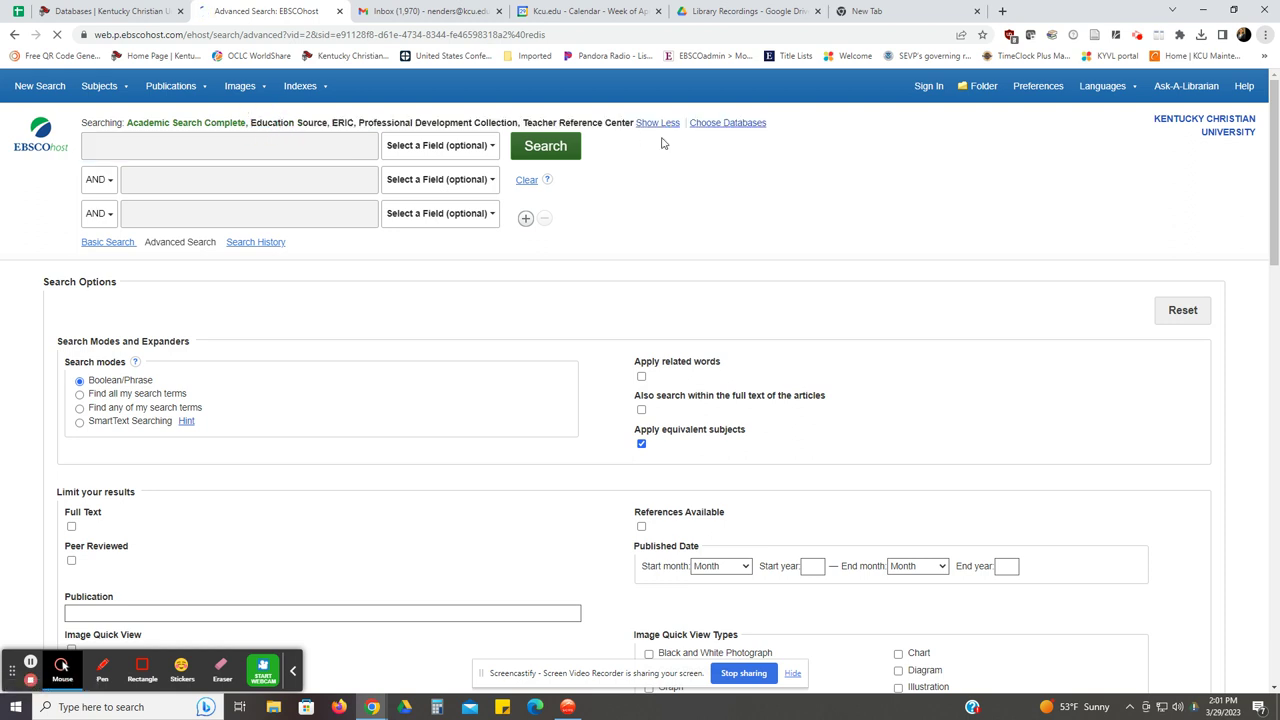
Enter "classroom management" as the first search term
left_click(201, 154)
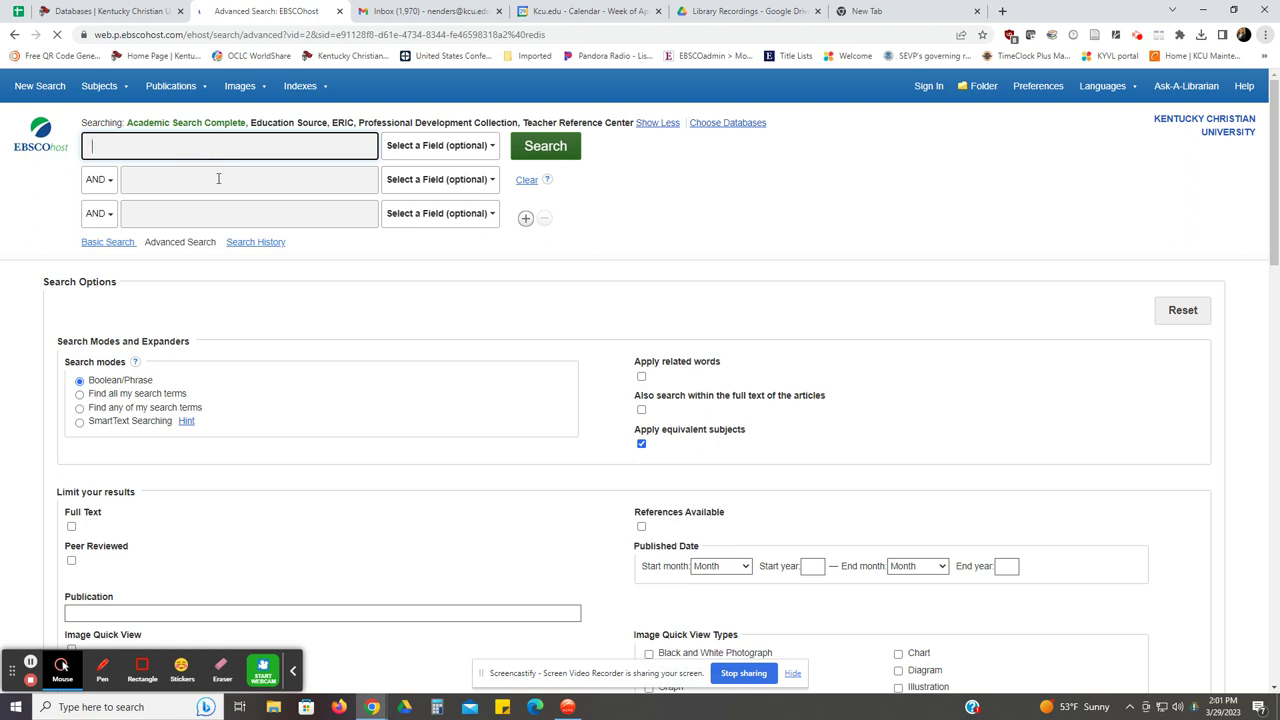
type("clasr")
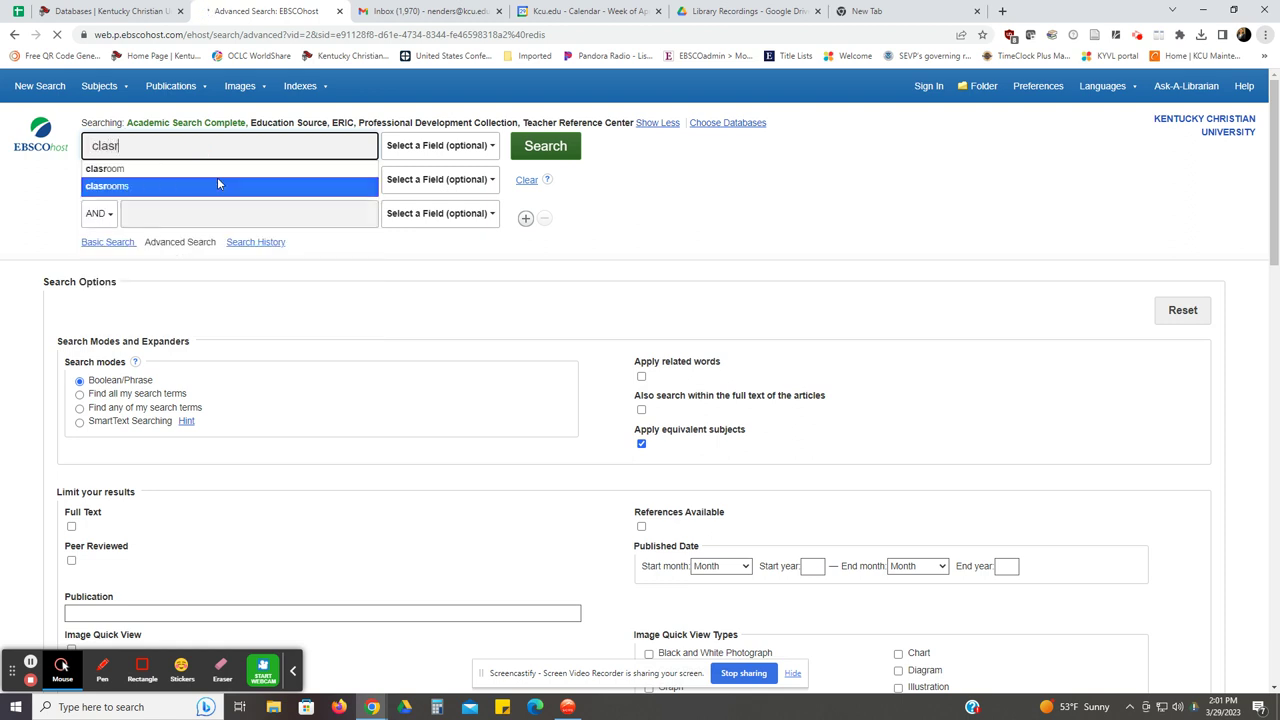
key("BackSpace")
type("sroom")
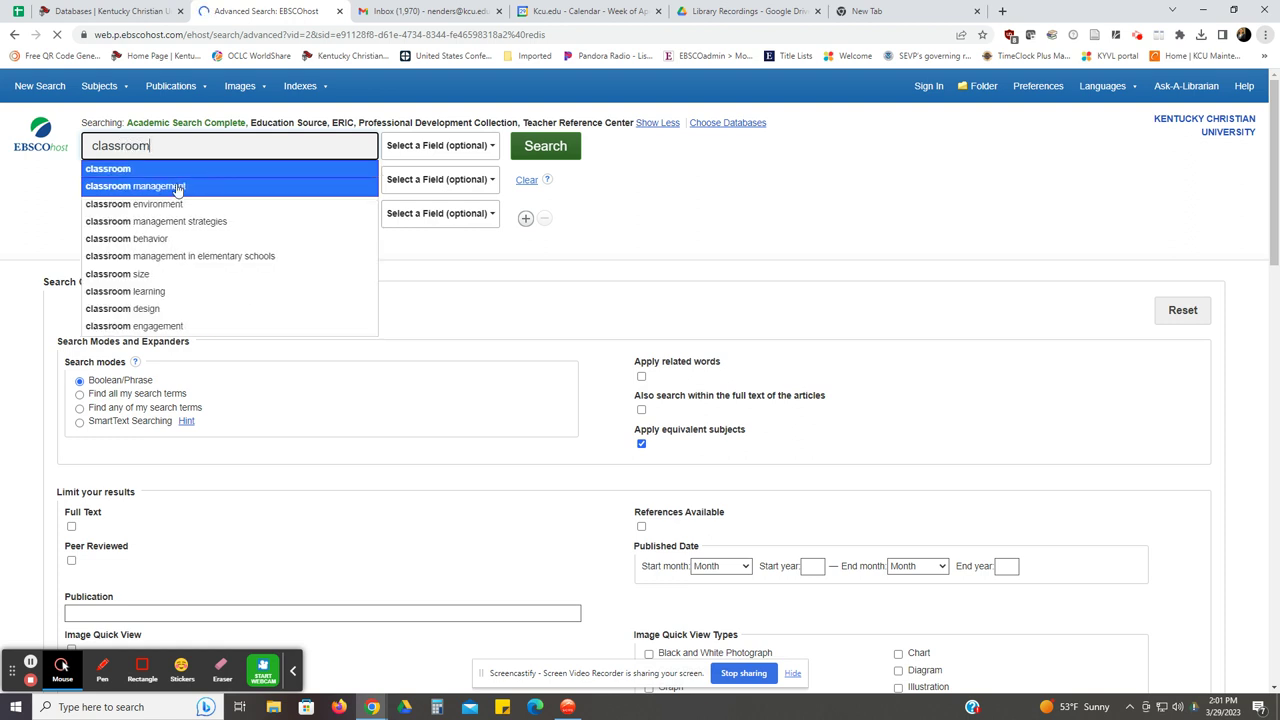
left_click(171, 186)
Add the suggested phrase "best practices or guidelines or evidence-based practice" as the second search term and run the search
left_click(171, 183)
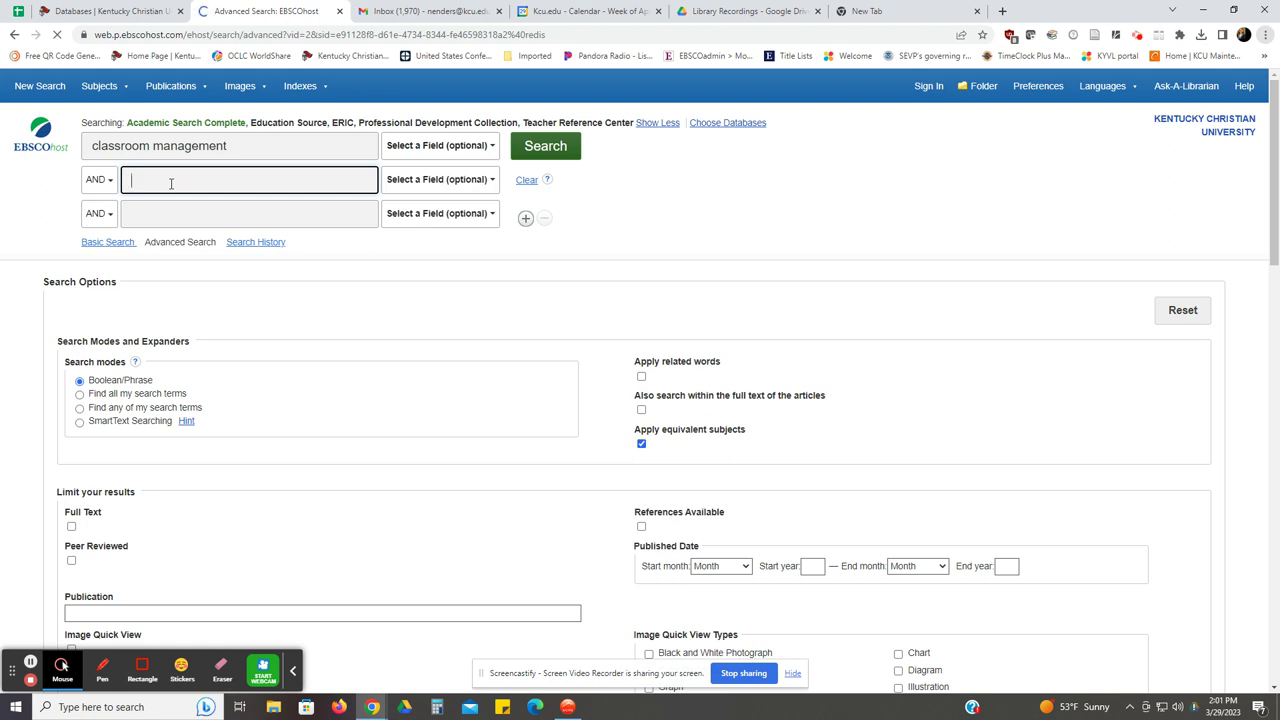
type("best")
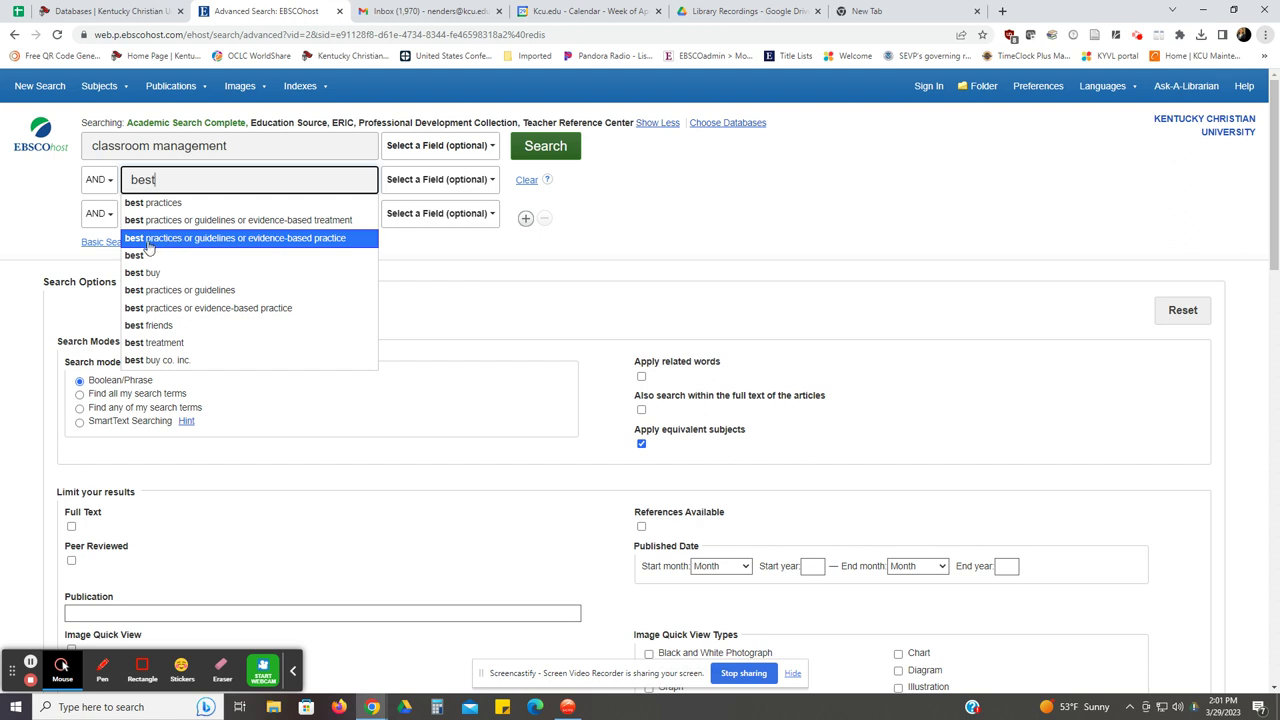
left_click(250, 241)
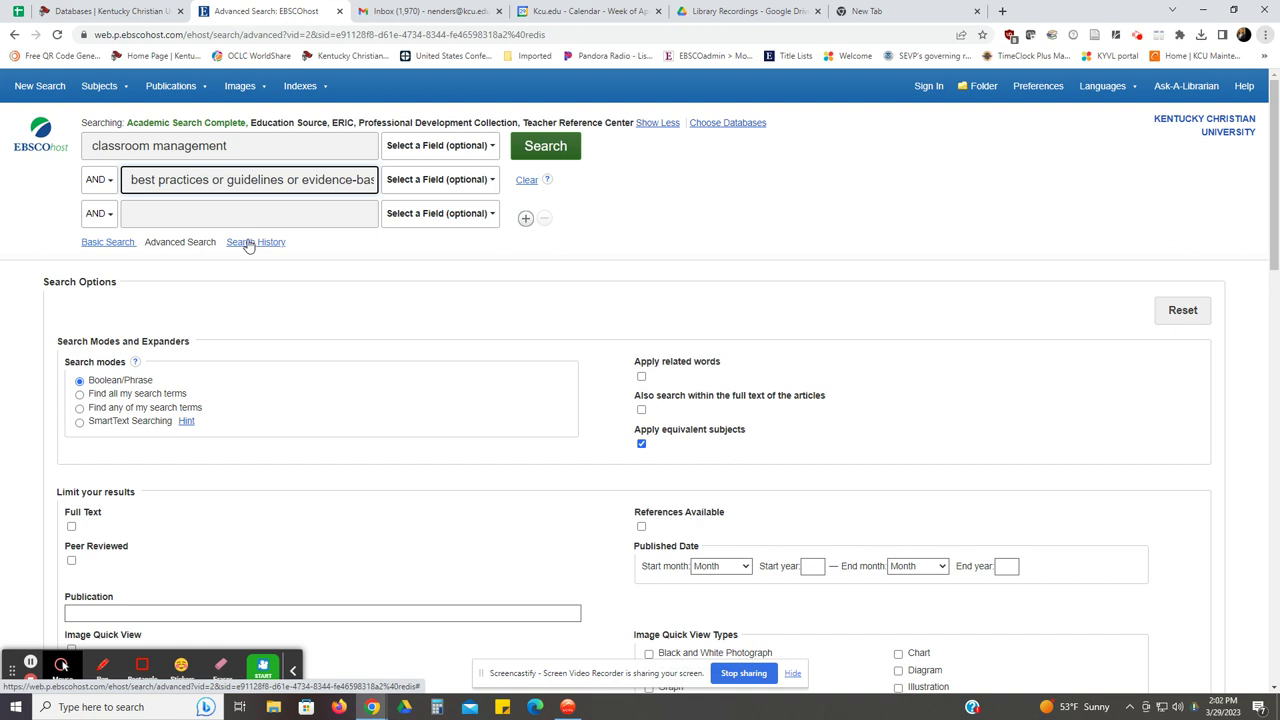
left_click(556, 149)
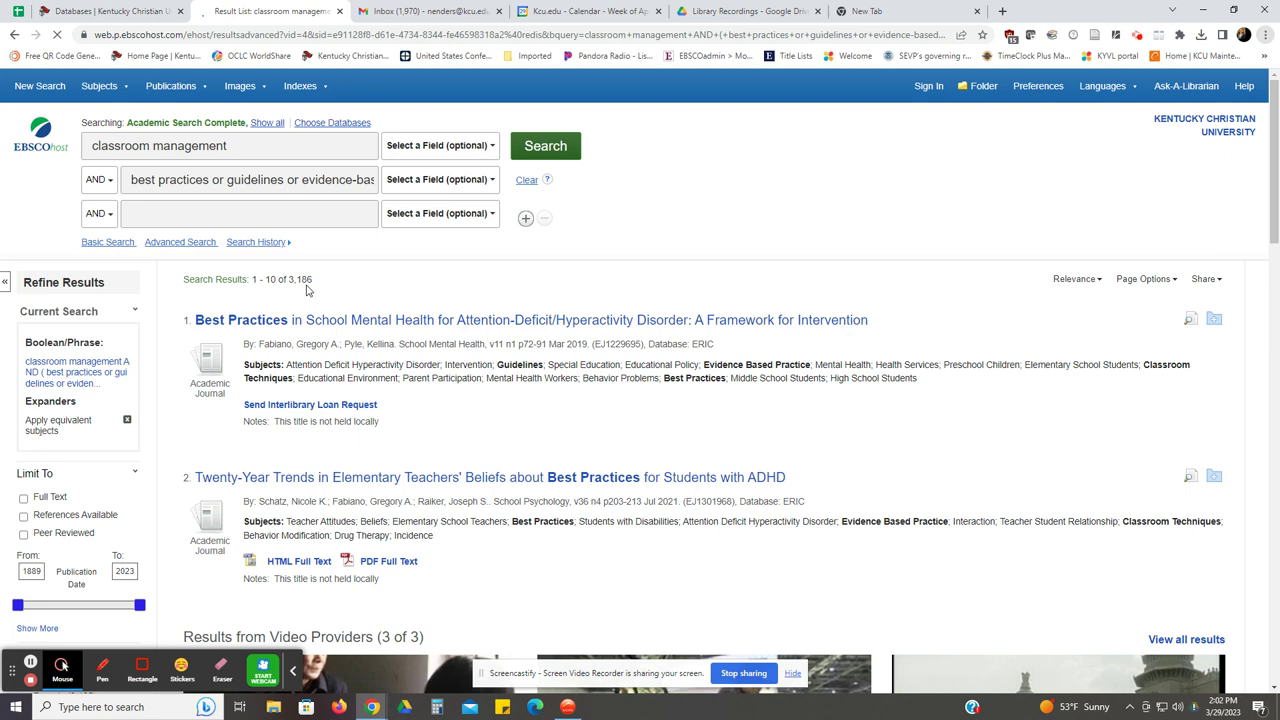
Limit the results to peer-reviewed items with a publication date starting from 2013
scroll(318, 374, "down", 1)
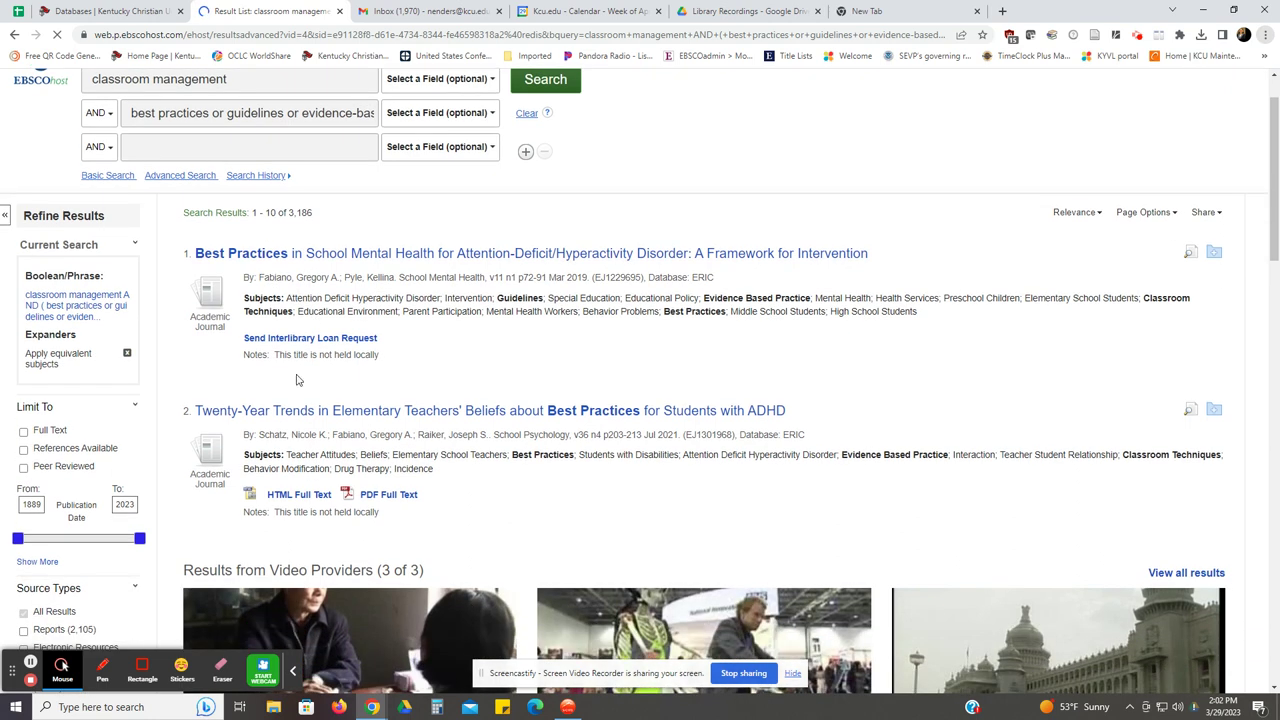
left_click(24, 469)
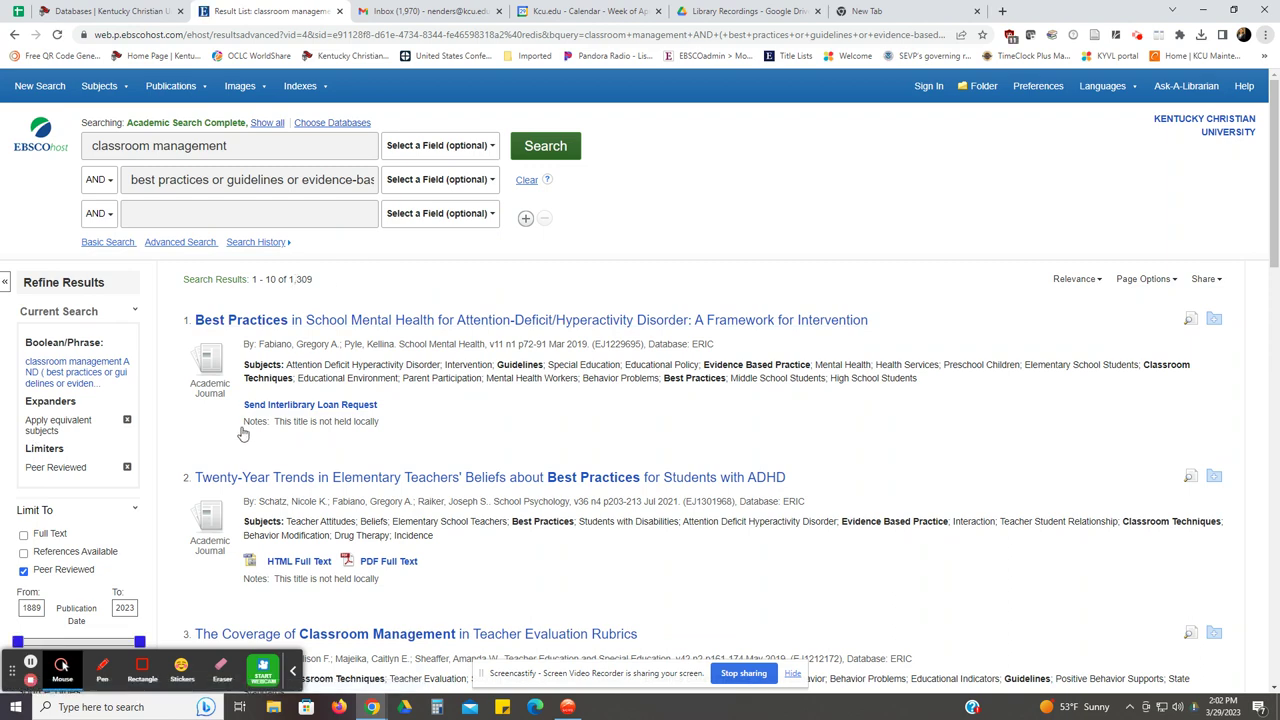
scroll(55, 507, "down", 1)
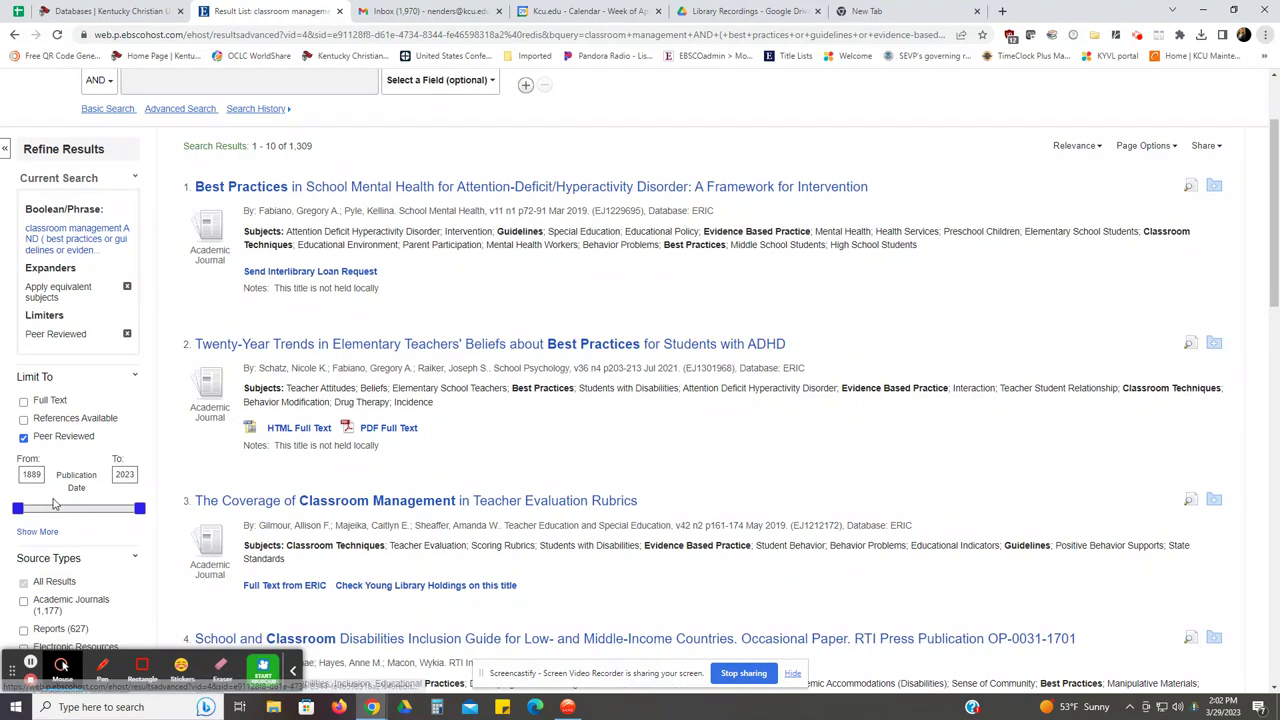
double_click(44, 475)
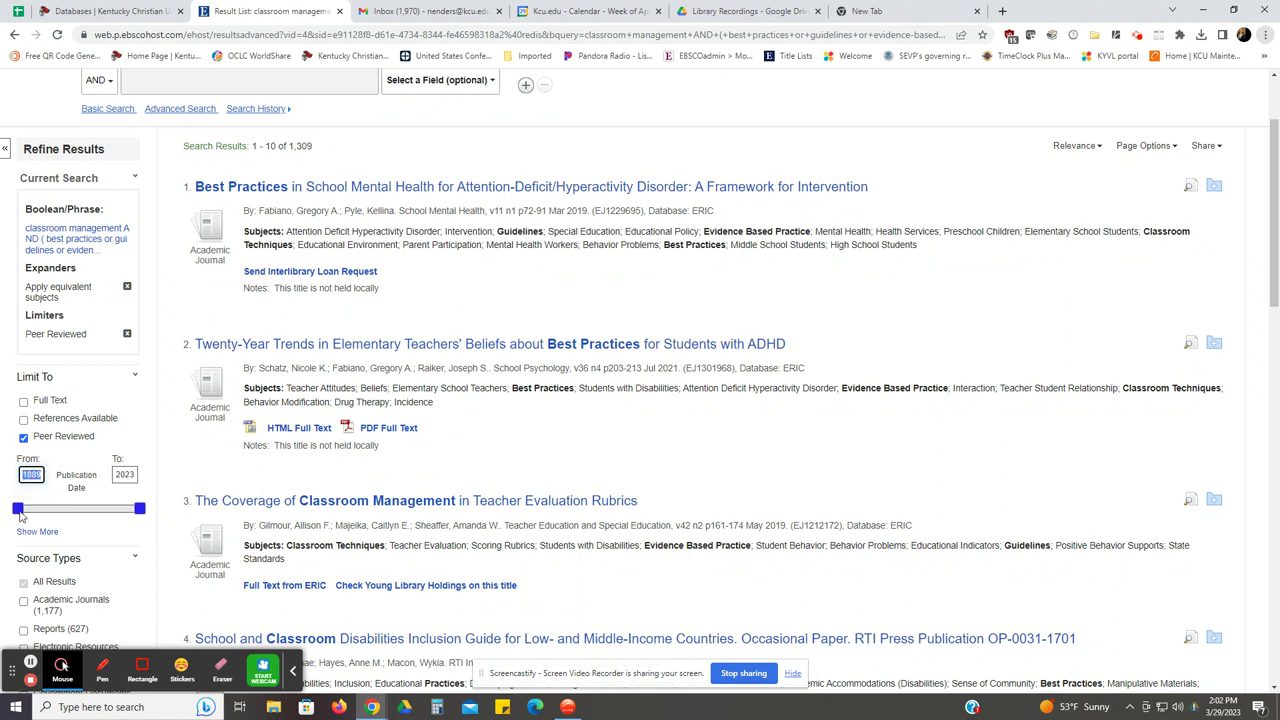
type("201")
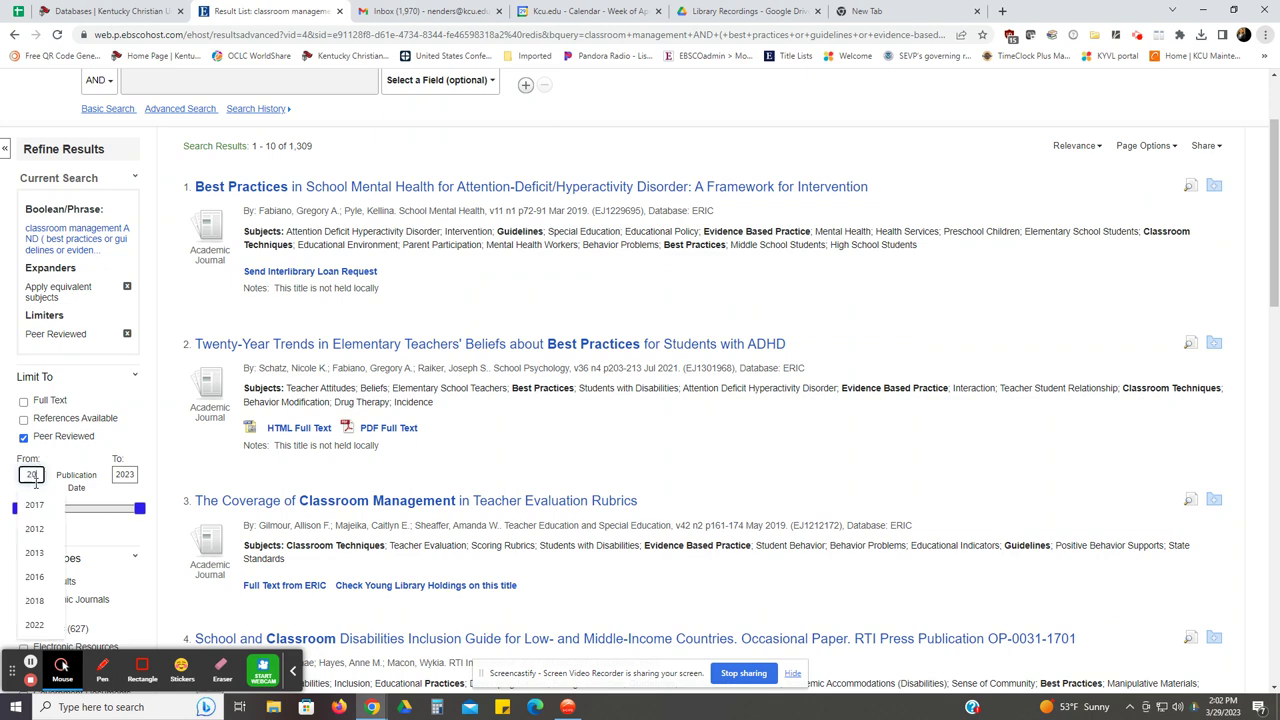
type("3")
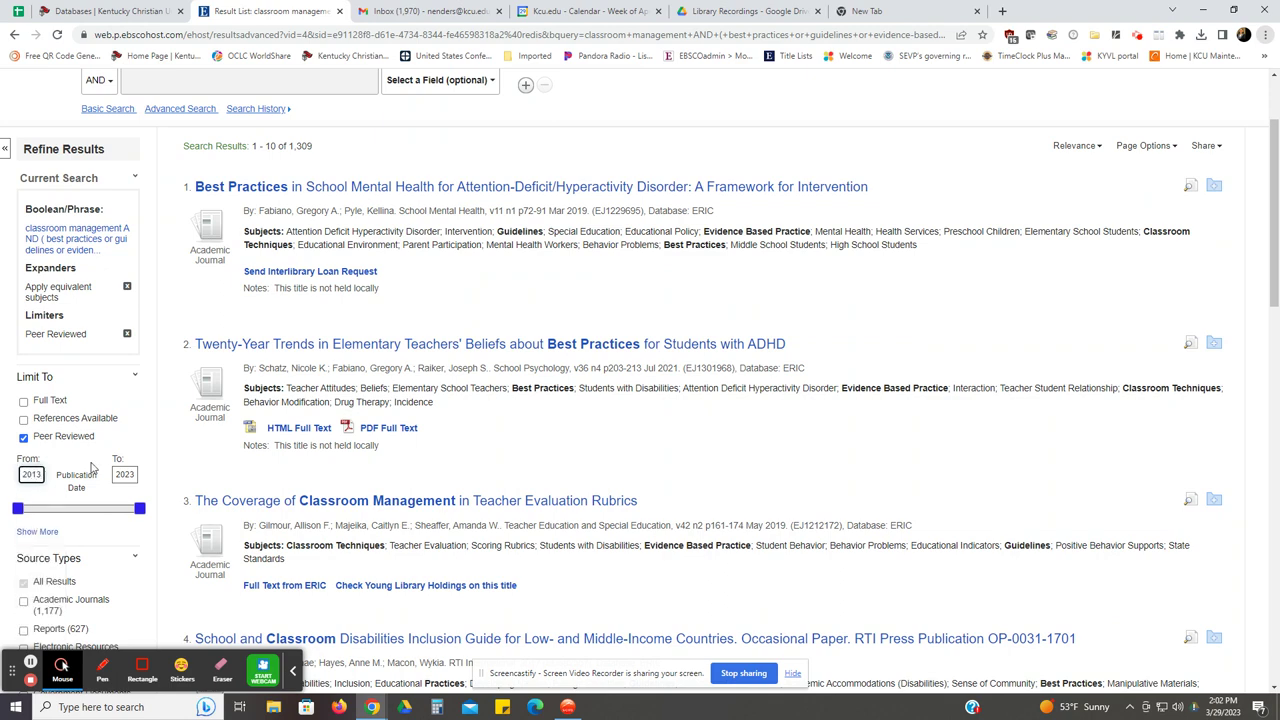
left_click(178, 446)
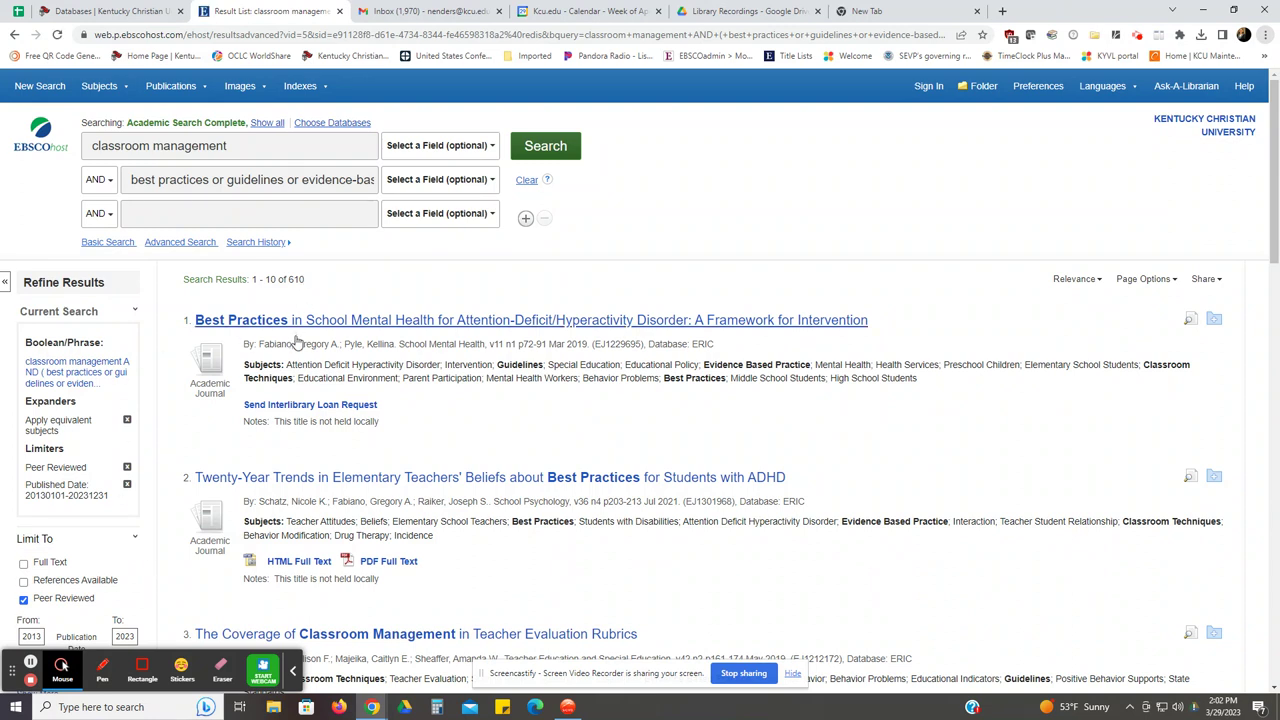
In the full Subject filter list, select elementary education, best practices and classroom environment
scroll(120, 388, "down", 1)
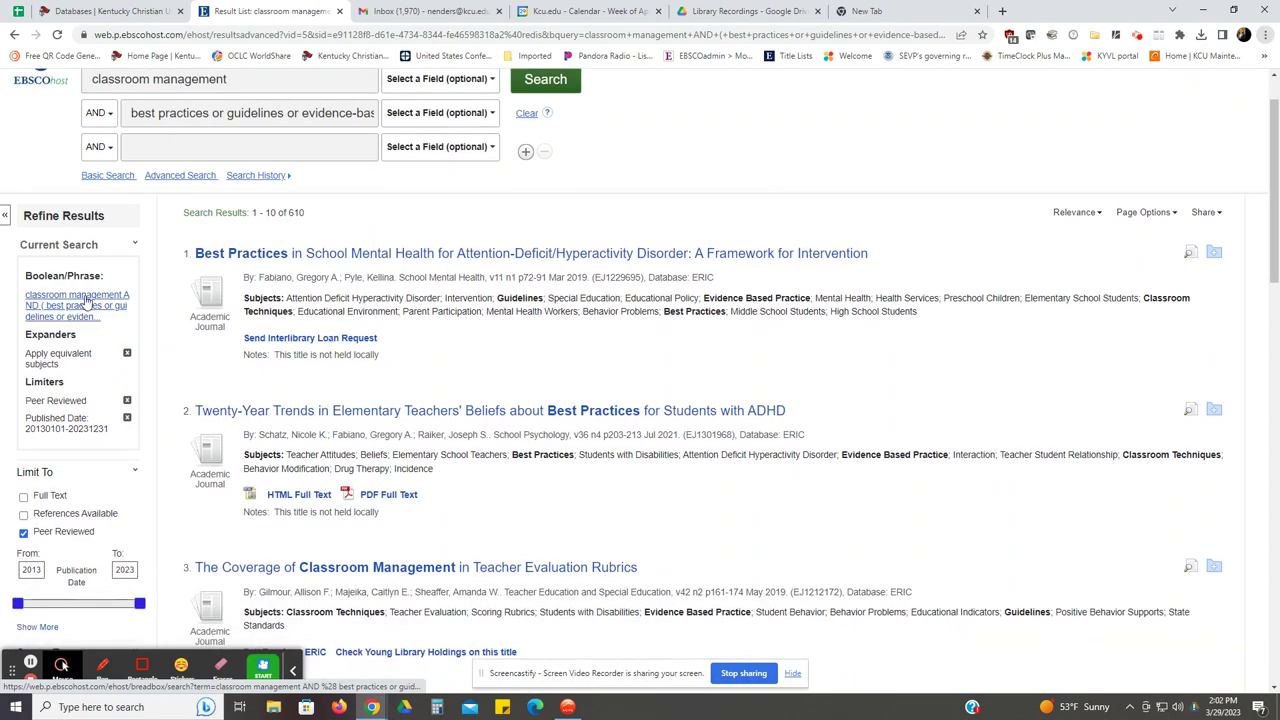
scroll(97, 512, "down", 3)
scroll(97, 512, "down", 5)
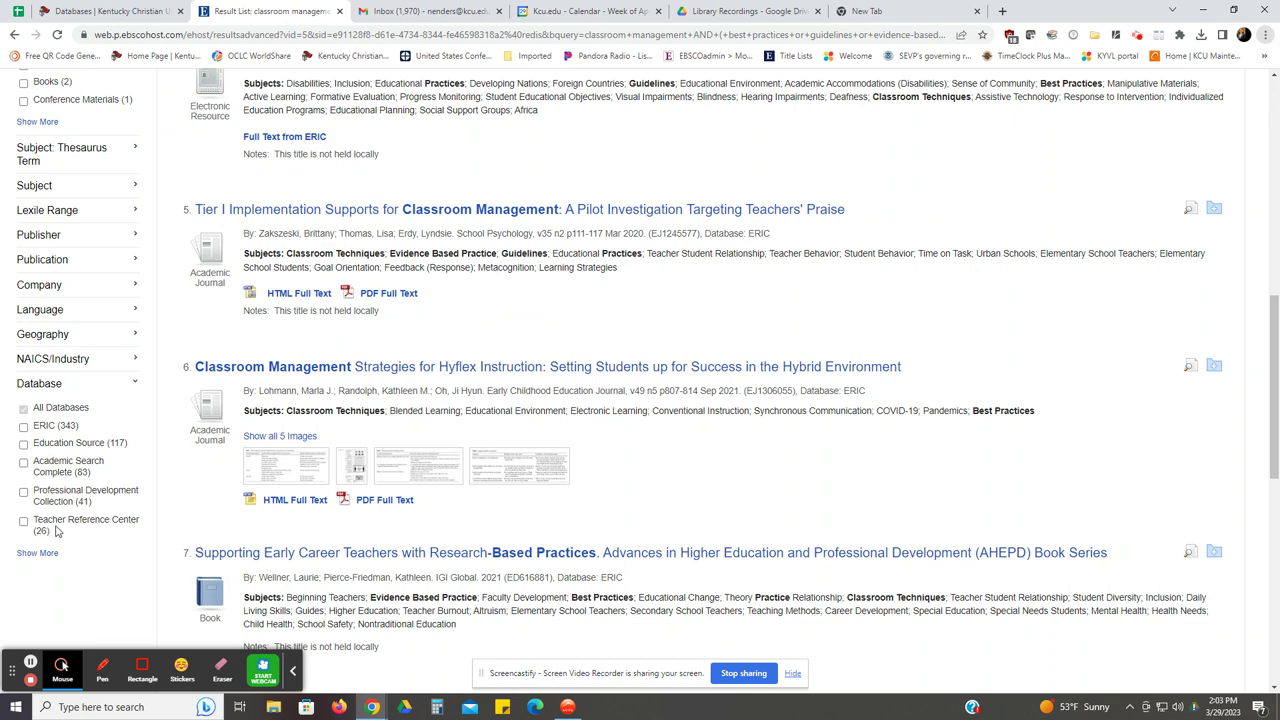
scroll(57, 533, "up", 2)
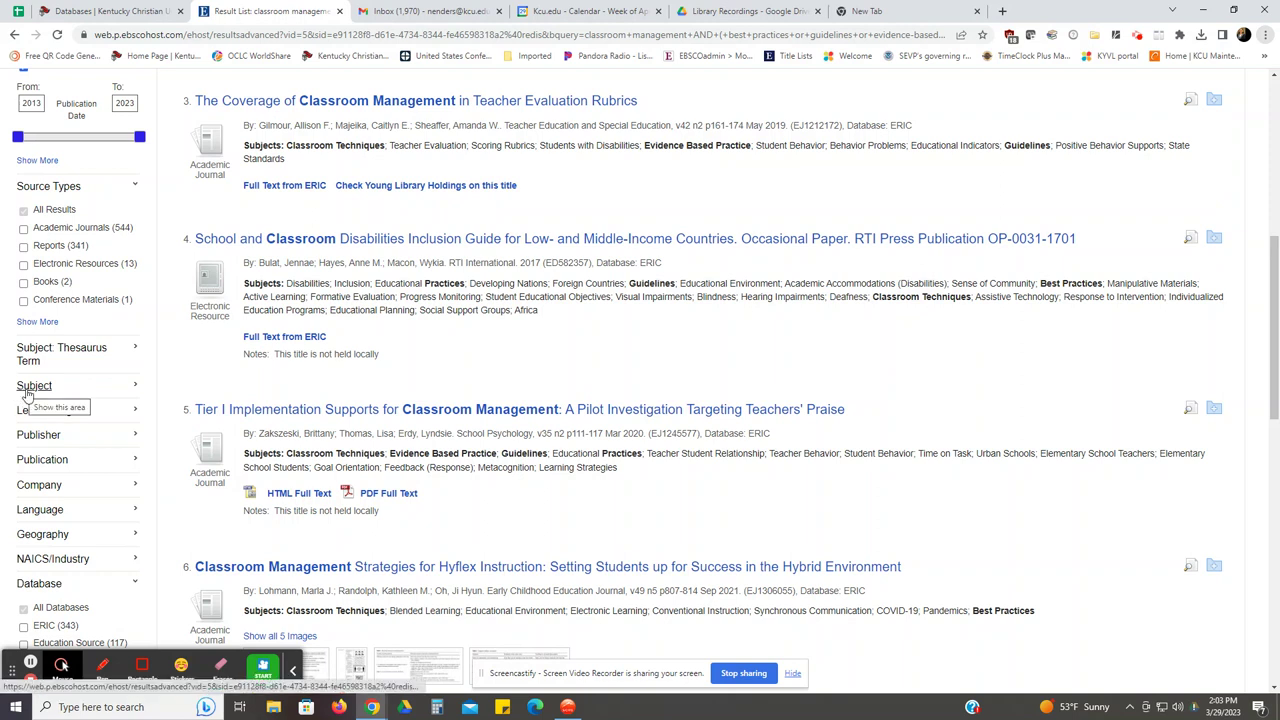
left_click(135, 385)
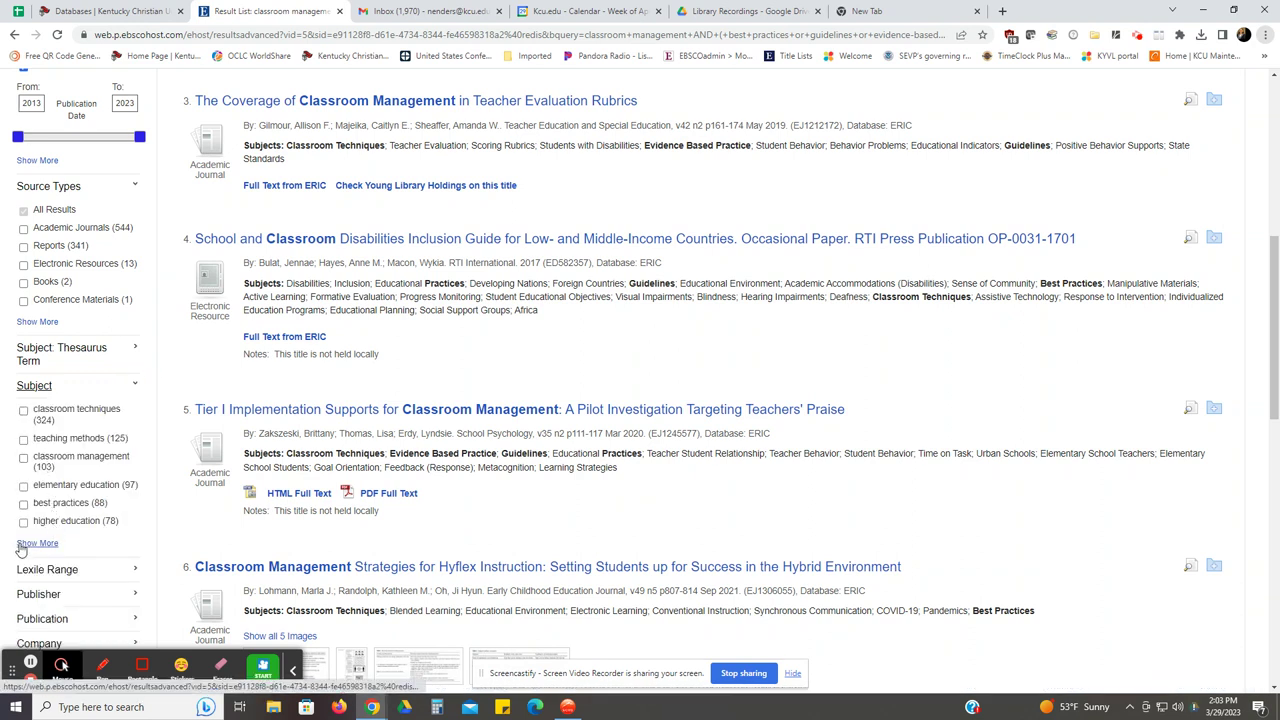
left_click(25, 545)
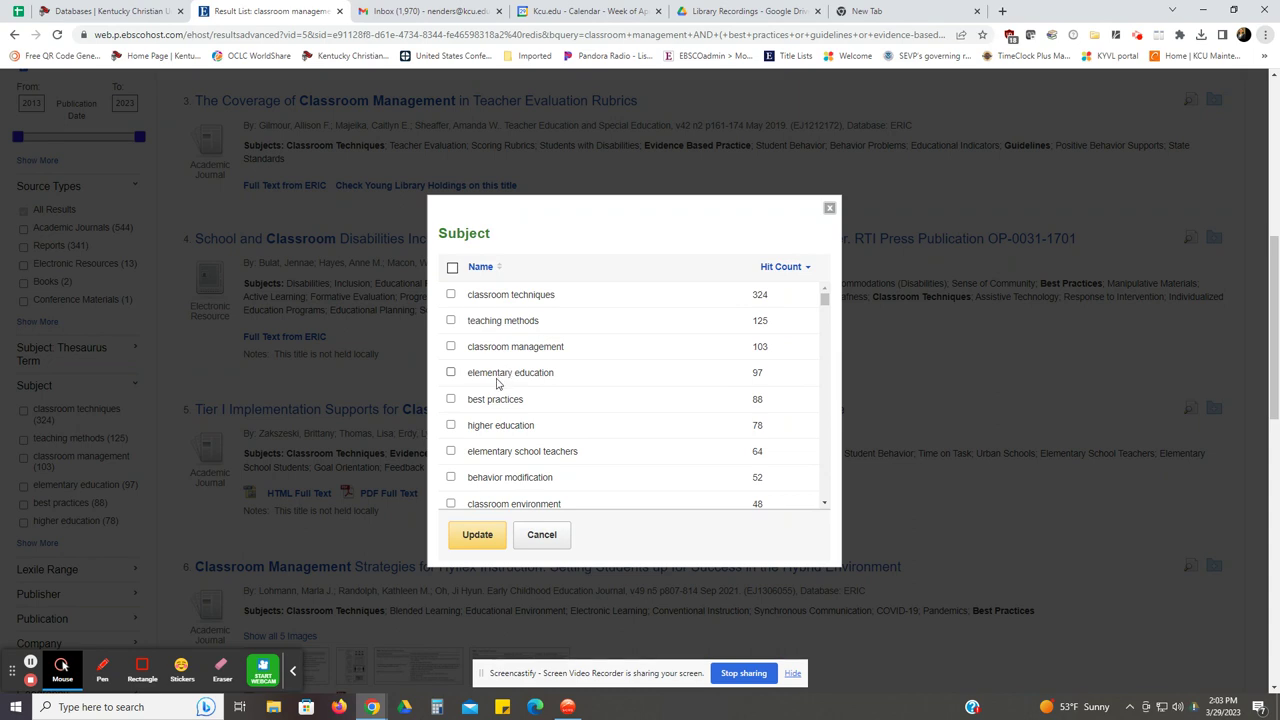
left_click(451, 373)
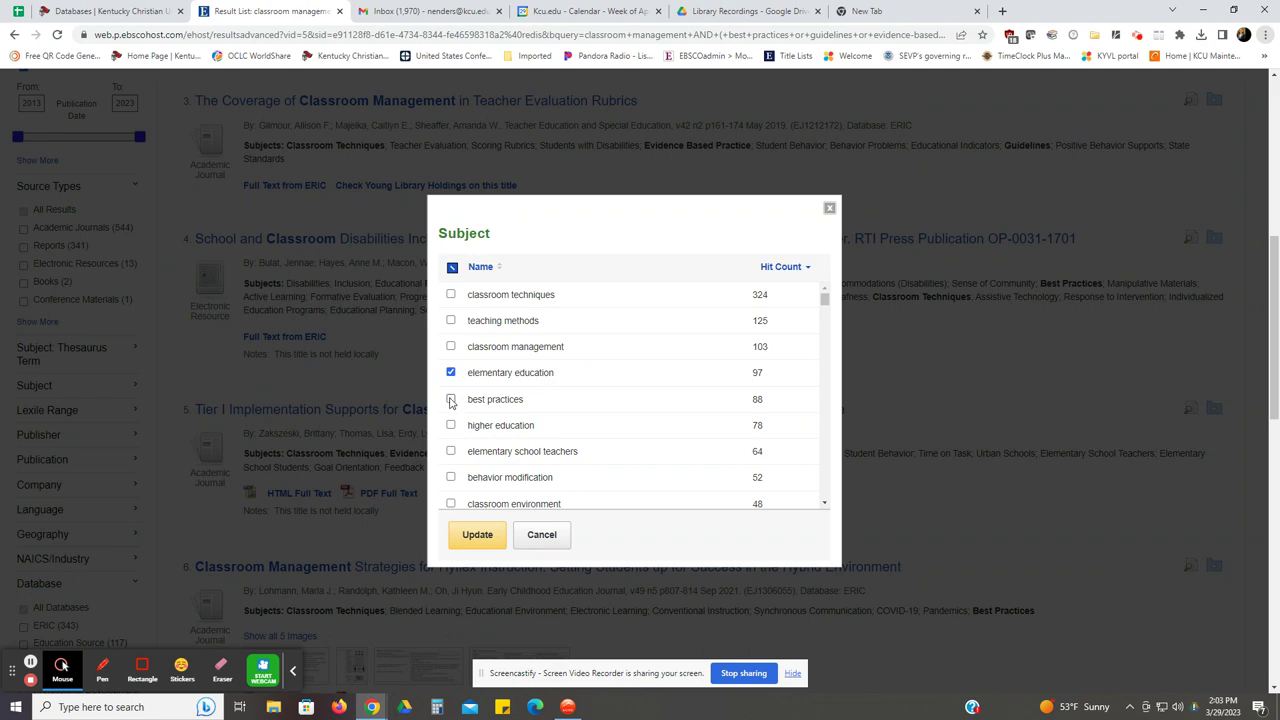
left_click(450, 400)
scroll(505, 414, "down", 2)
scroll(475, 405, "down", 1)
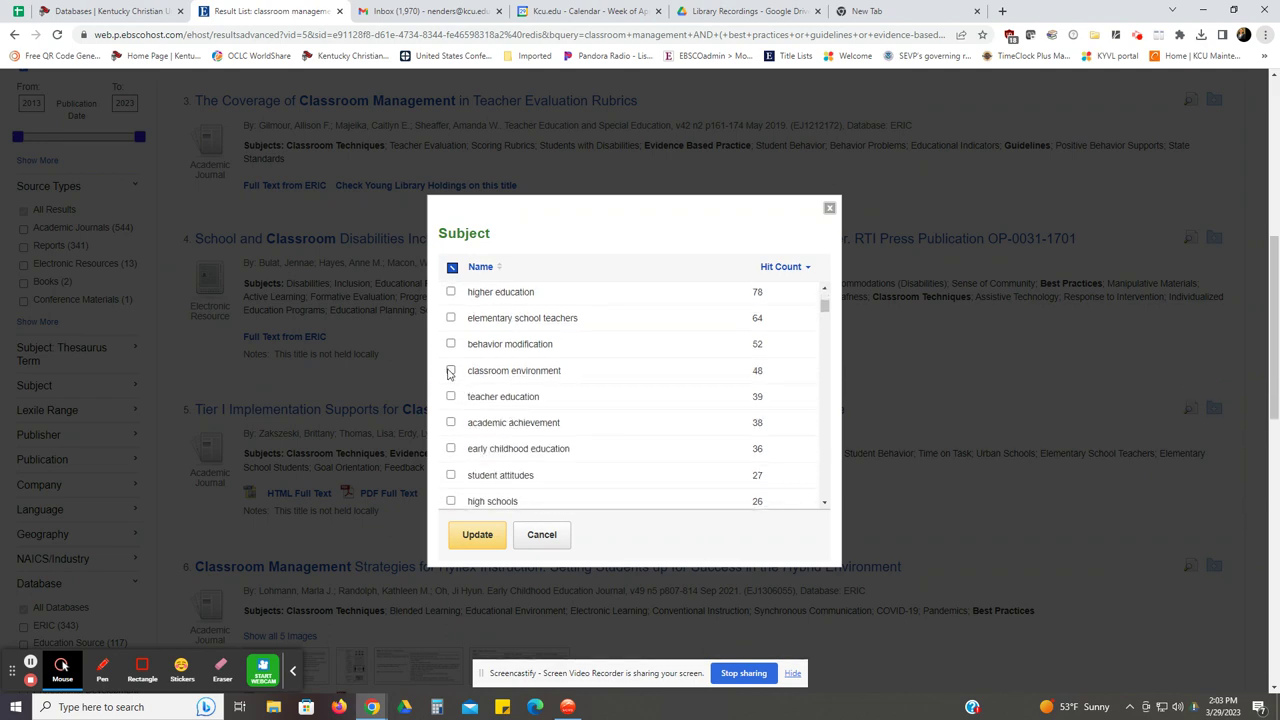
left_click(450, 371)
Also select evidence-based education, classroom management research, evidence-based management and united states as subjects, and update the results
scroll(514, 391, "down", 2)
scroll(514, 391, "down", 4)
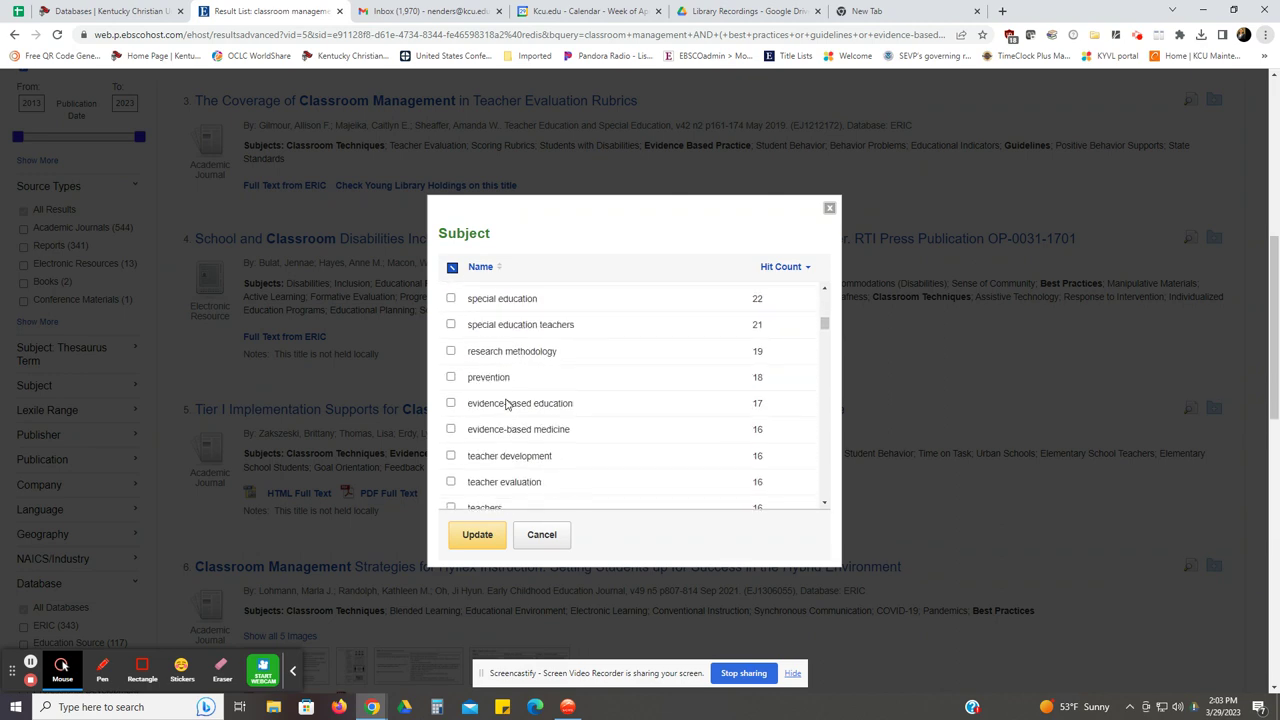
left_click(451, 403)
scroll(538, 418, "down", 3)
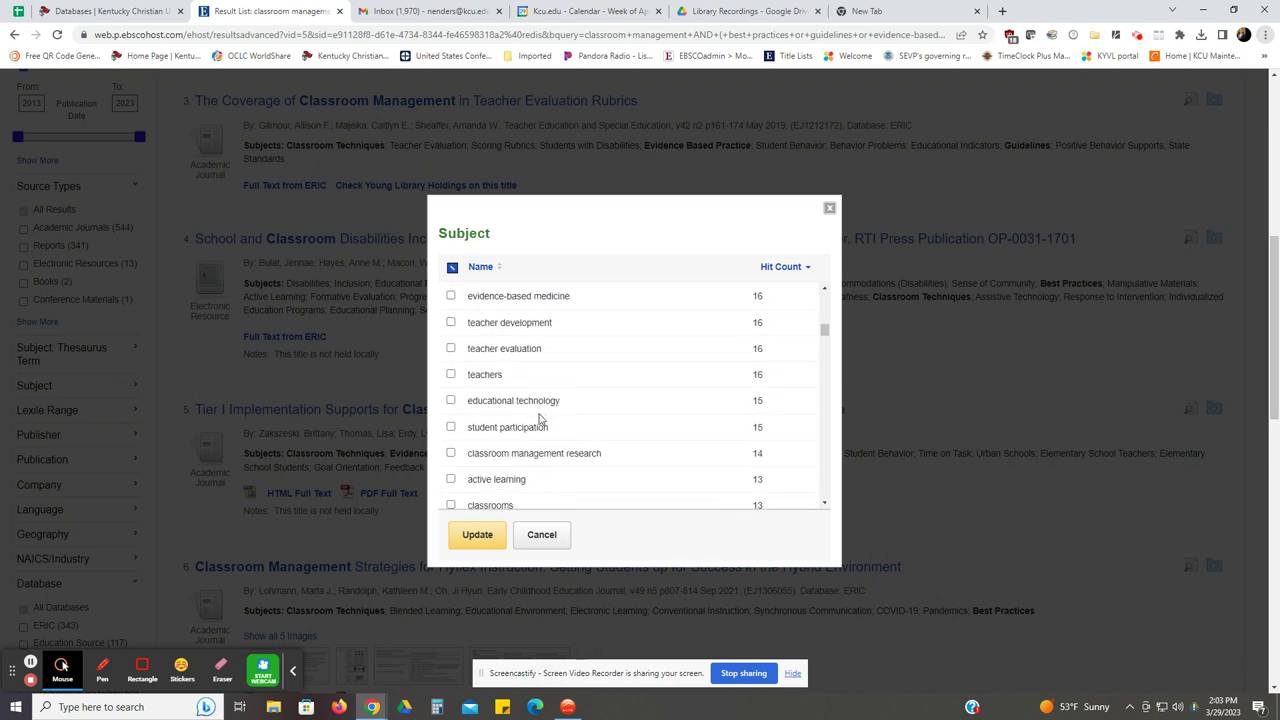
scroll(538, 418, "down", 1)
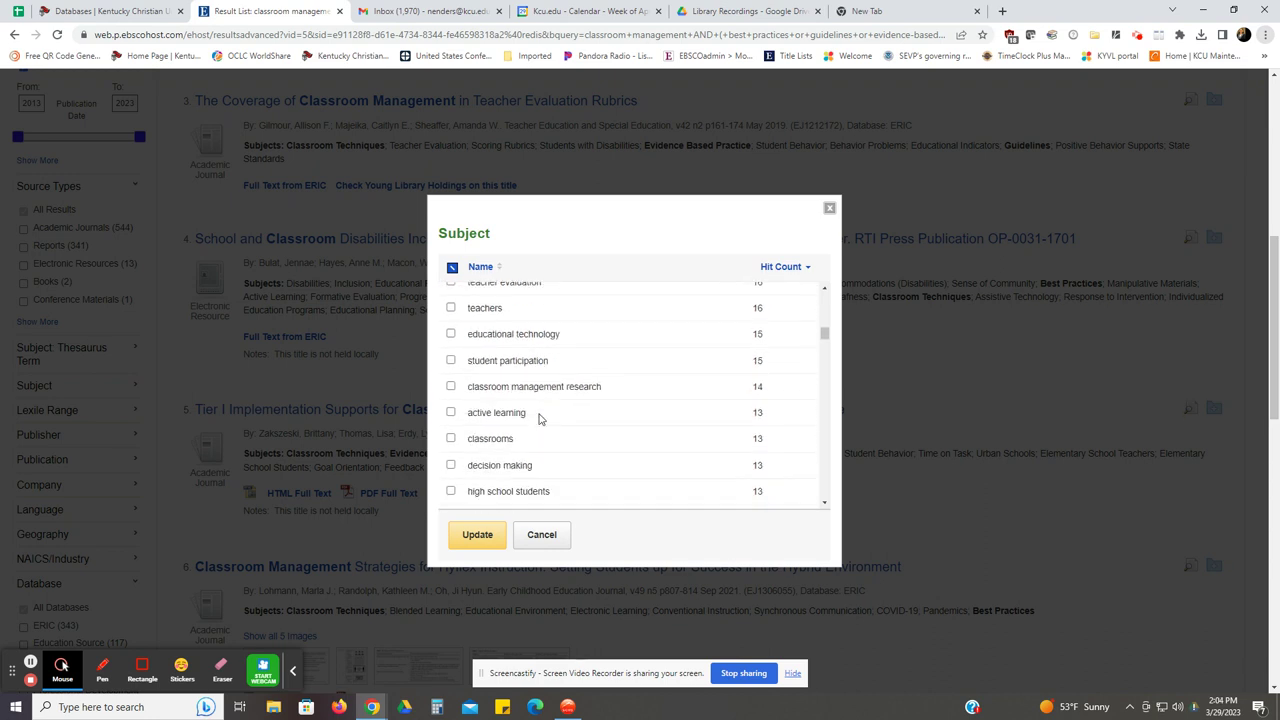
left_click(451, 387)
scroll(574, 406, "down", 2)
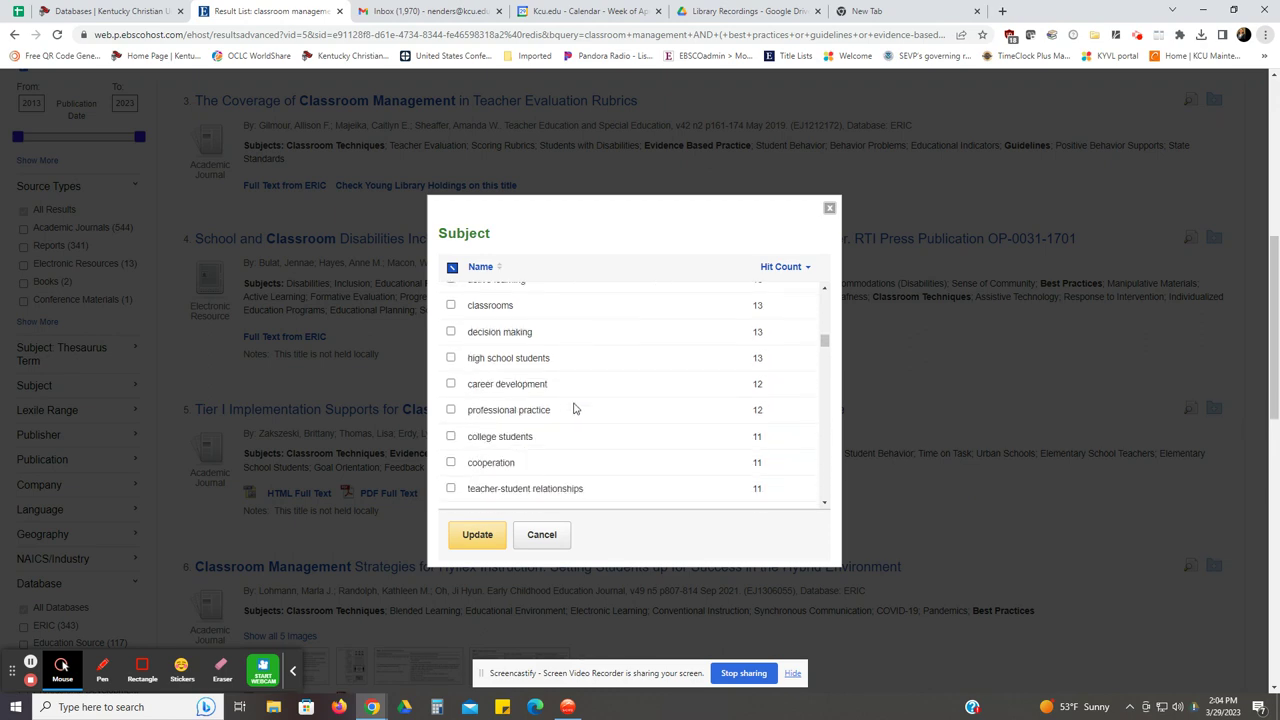
scroll(574, 406, "down", 2)
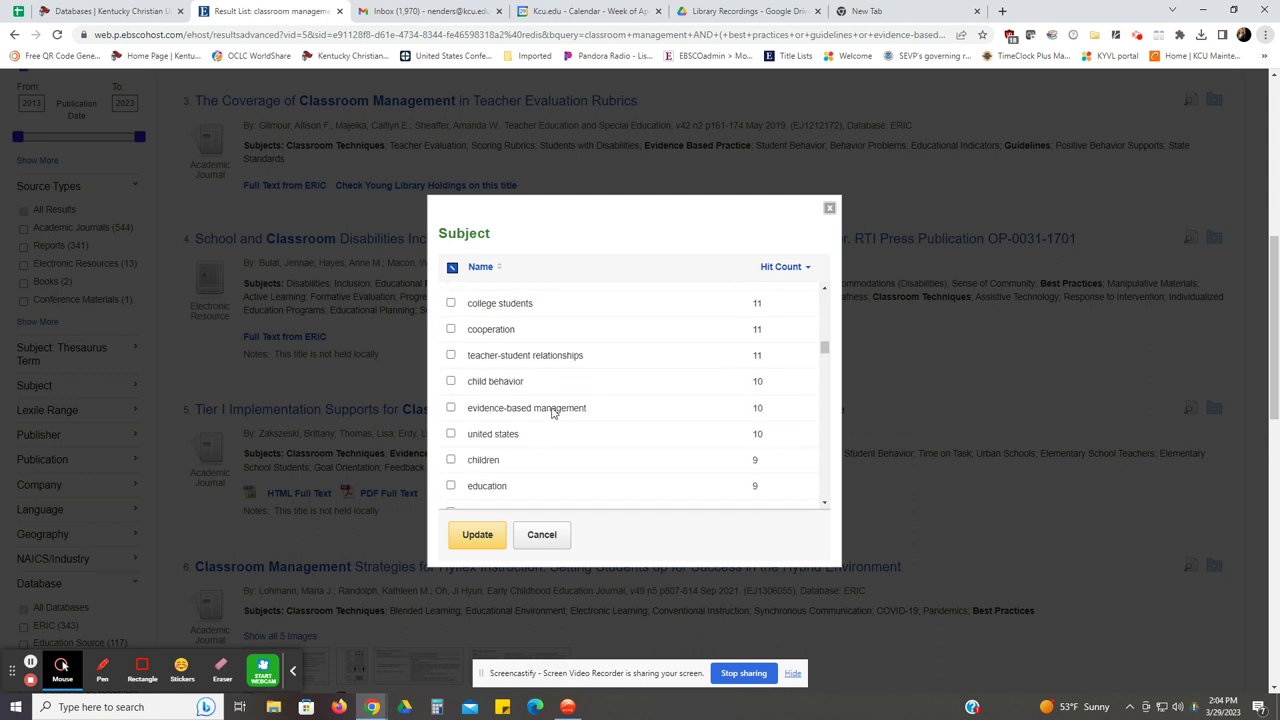
left_click(451, 408)
left_click(451, 434)
left_click(481, 537)
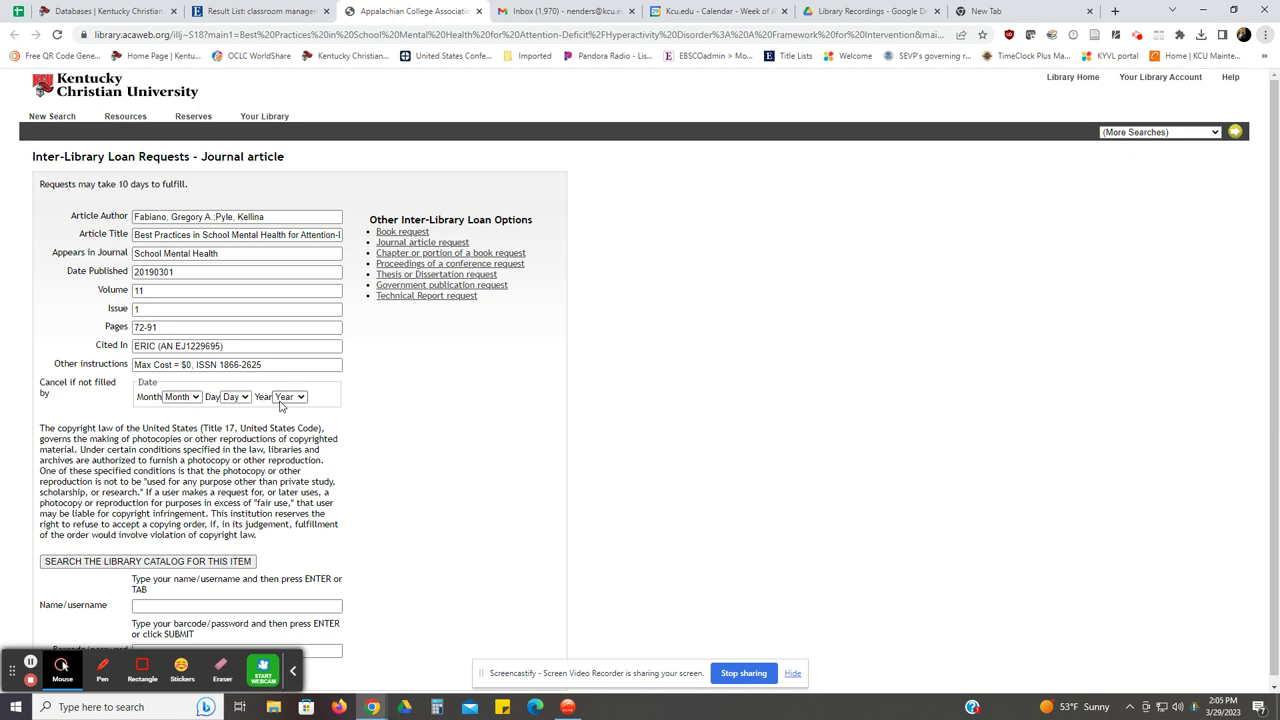
Enter the borrower's last name in the name/username field of the inter-library loan request form
scroll(280, 405, "down", 1)
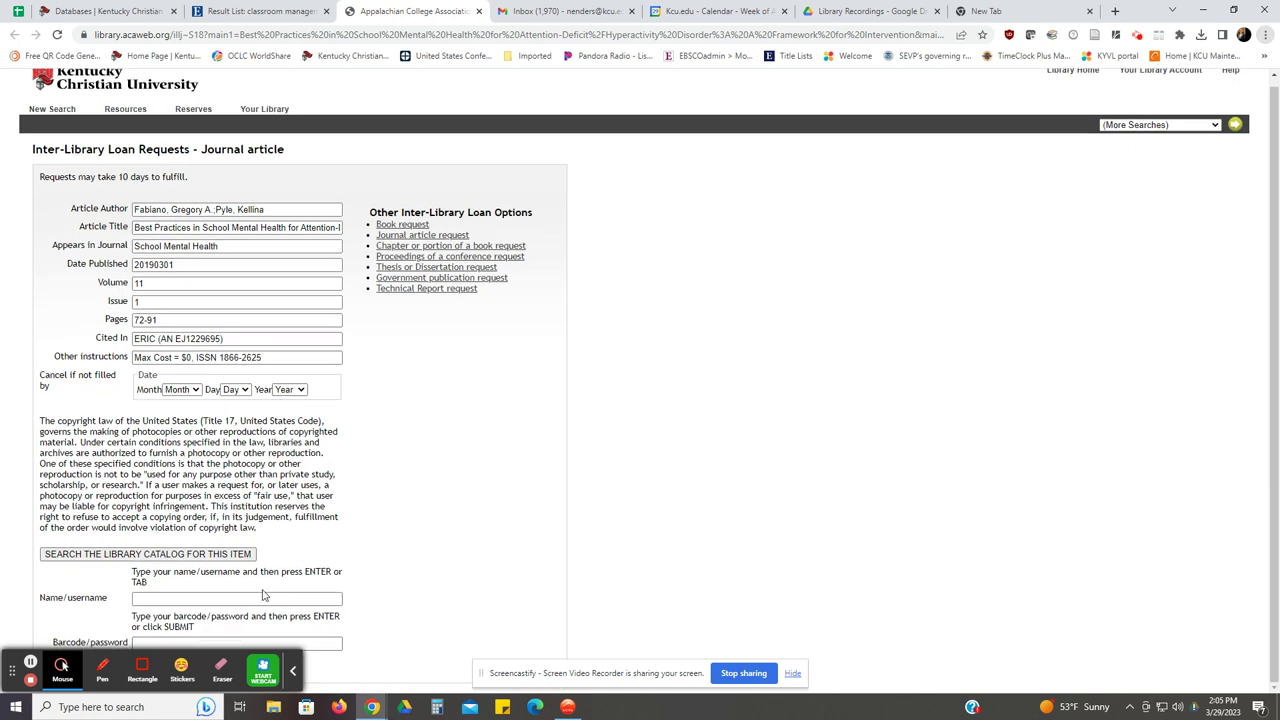
left_click(142, 604)
left_click(150, 599)
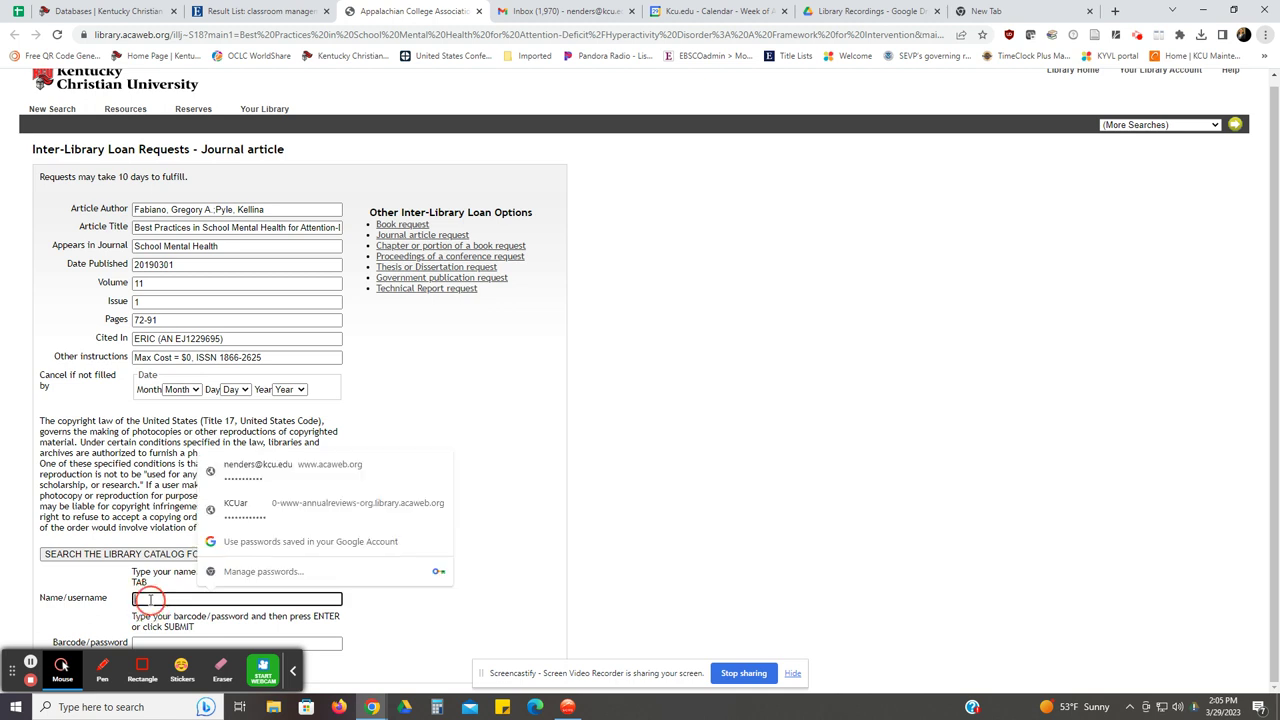
type("End")
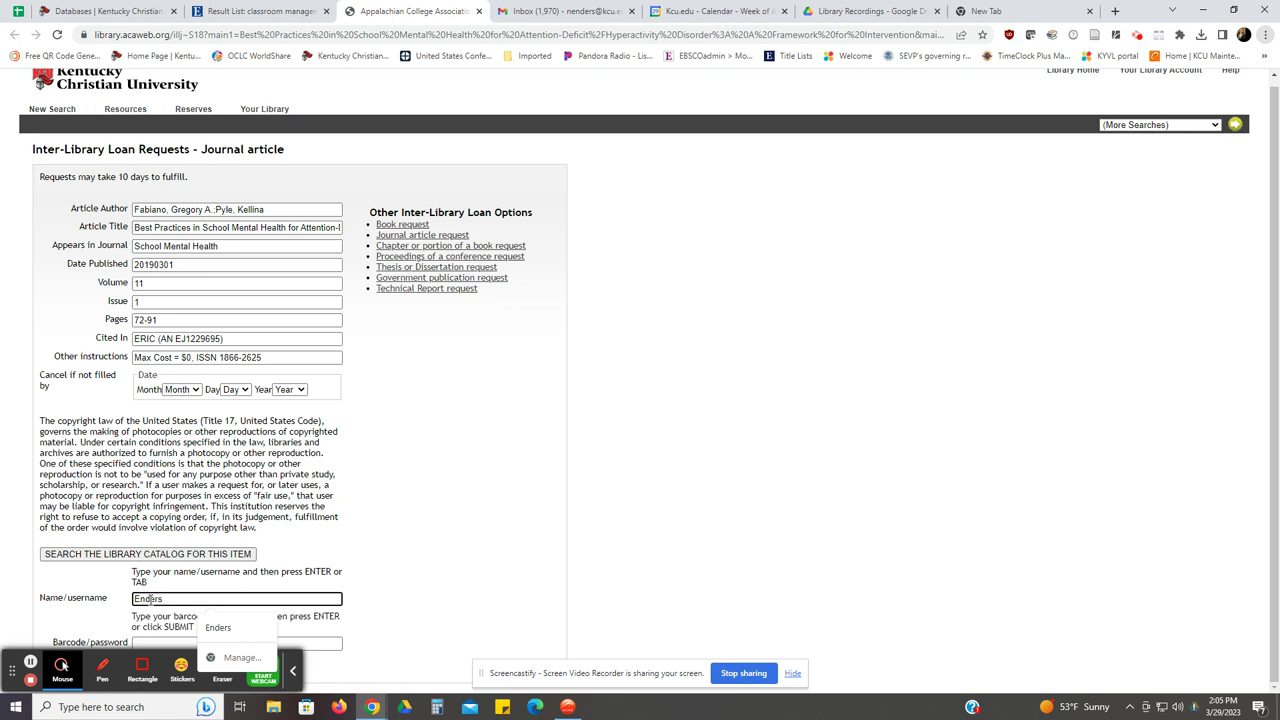
type("ers")
left_click(425, 600)
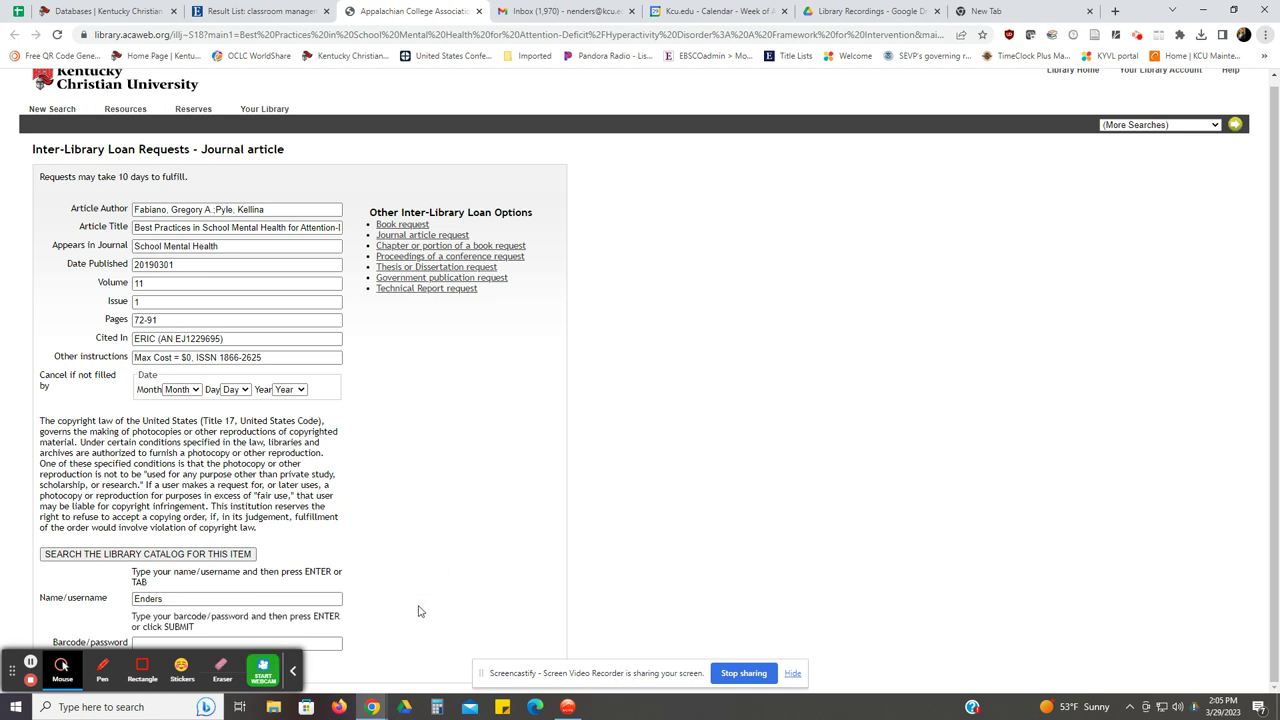
Enter the account password in the loan request's barcode/password field and close the request page
left_click(151, 638)
left_click(293, 672)
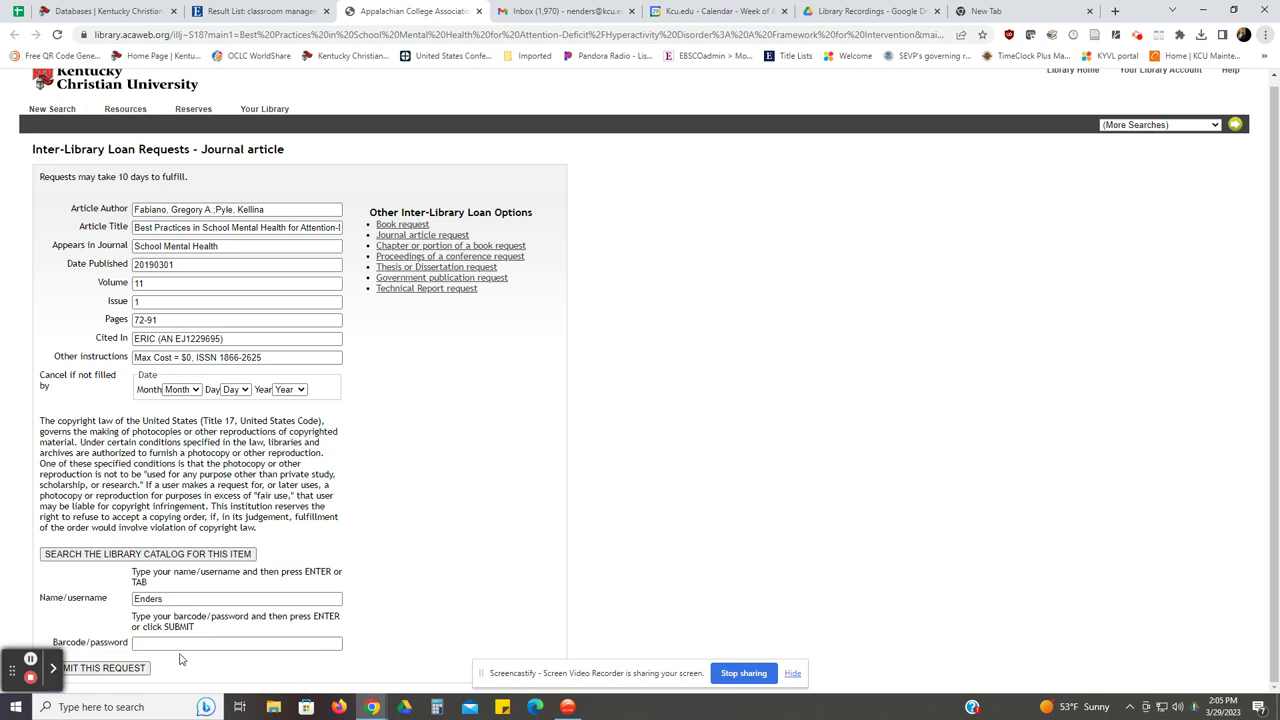
left_click(143, 643)
left_click(145, 642)
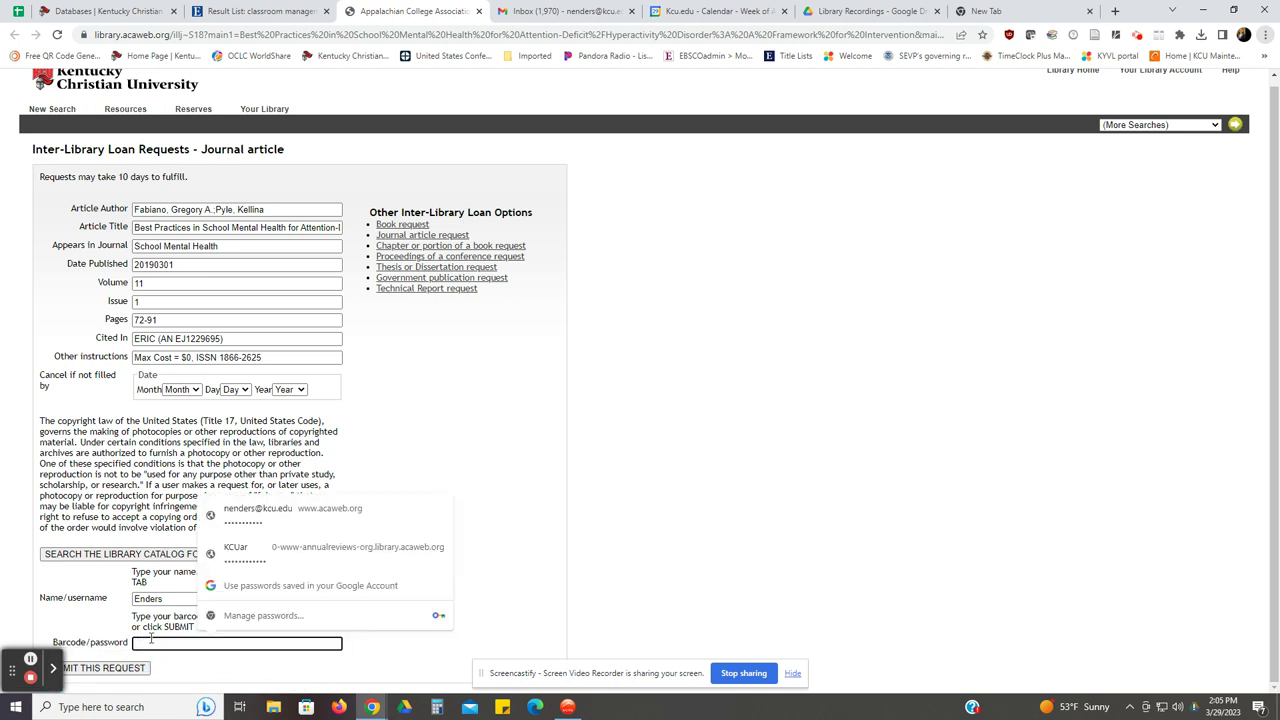
type("••")
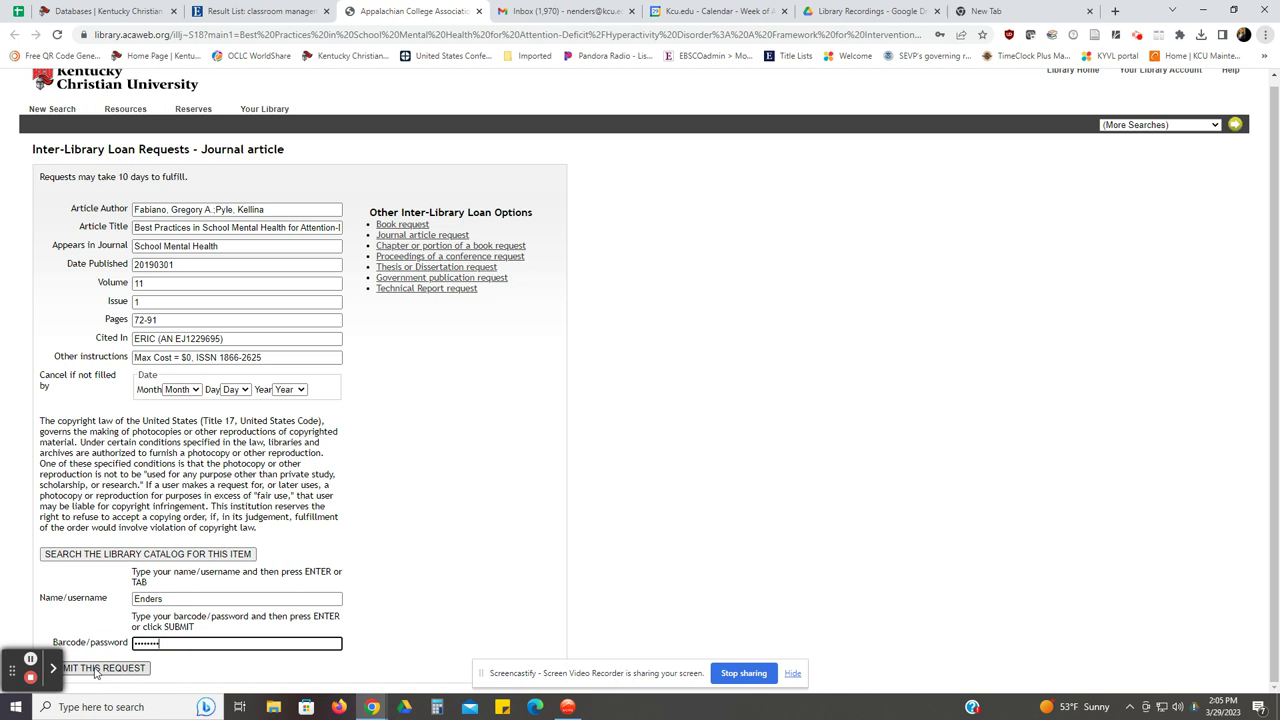
left_click(100, 674)
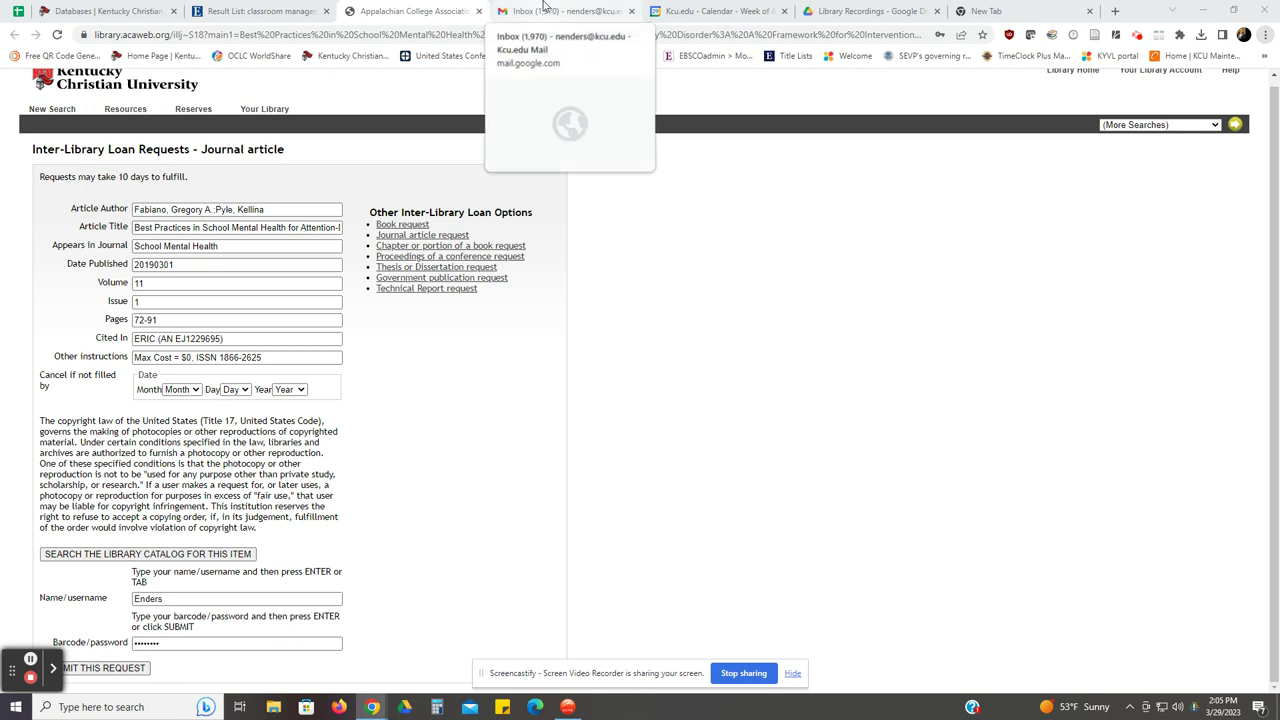
left_click(478, 12)
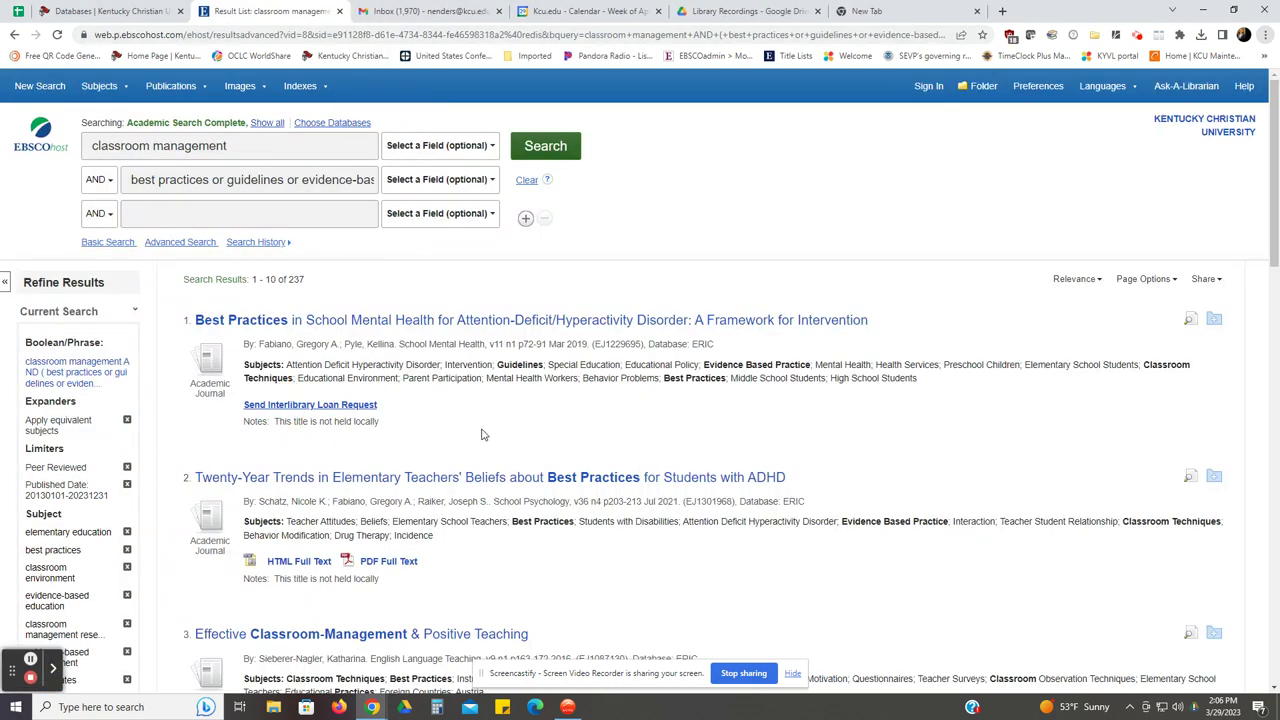
Copy the DOI 10.5539/elt.v9n1p163 from the first page of the article "Effective Classroom-Management & Positive Teaching"
scroll(481, 434, "down", 2)
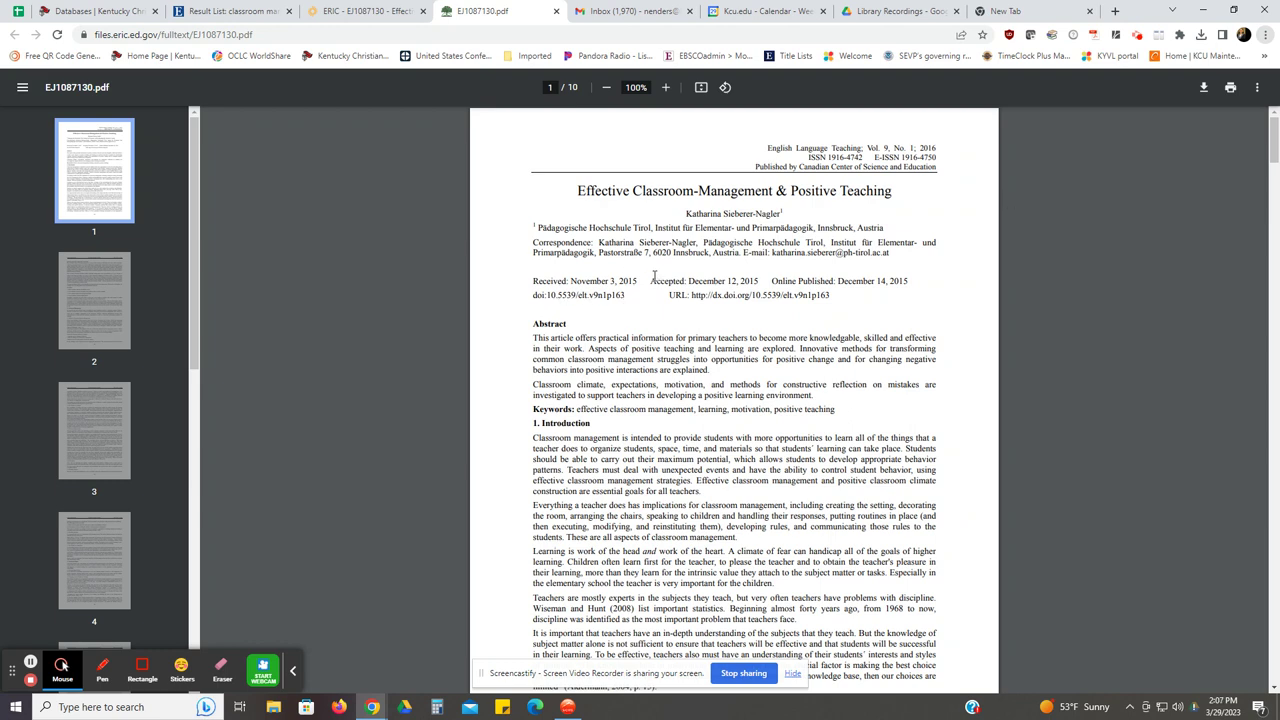
left_click_drag(622, 296, 548, 296)
right_click(553, 297)
left_click(600, 316)
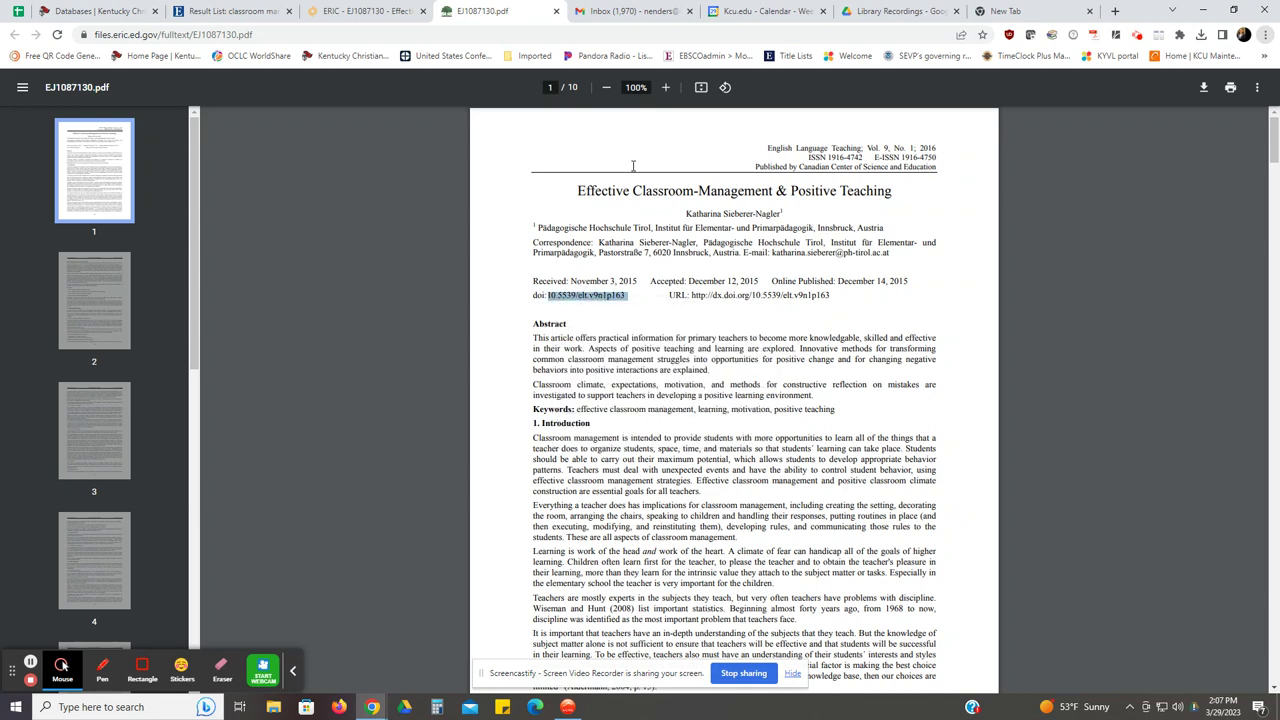
Switch to ZoteroBib at zbib.org and delete the existing bibliography
left_click(1033, 14)
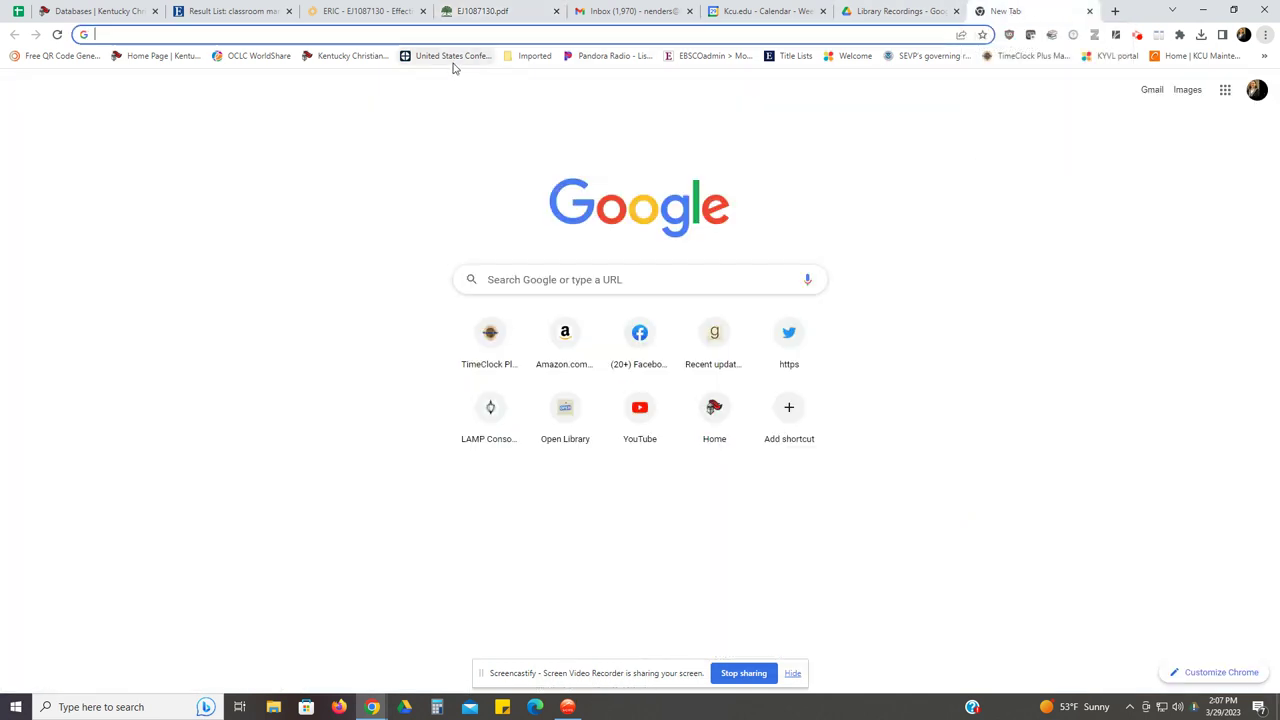
type("zbib.")
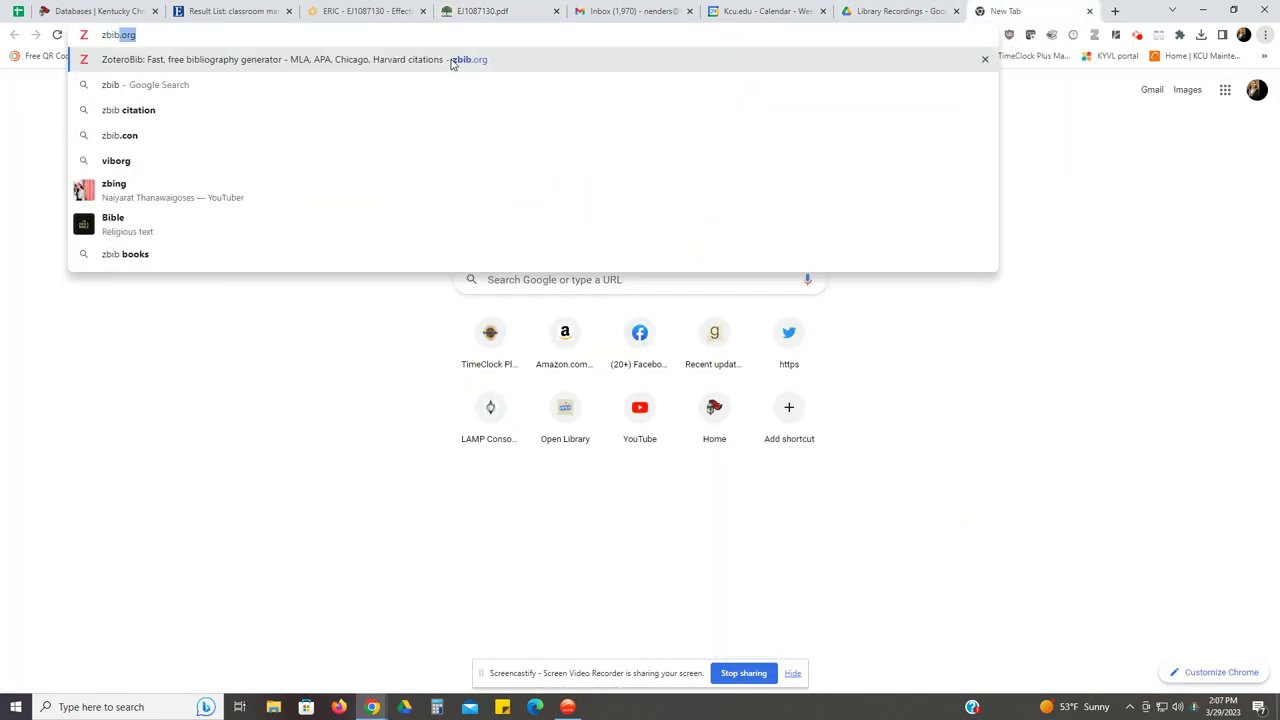
type("org")
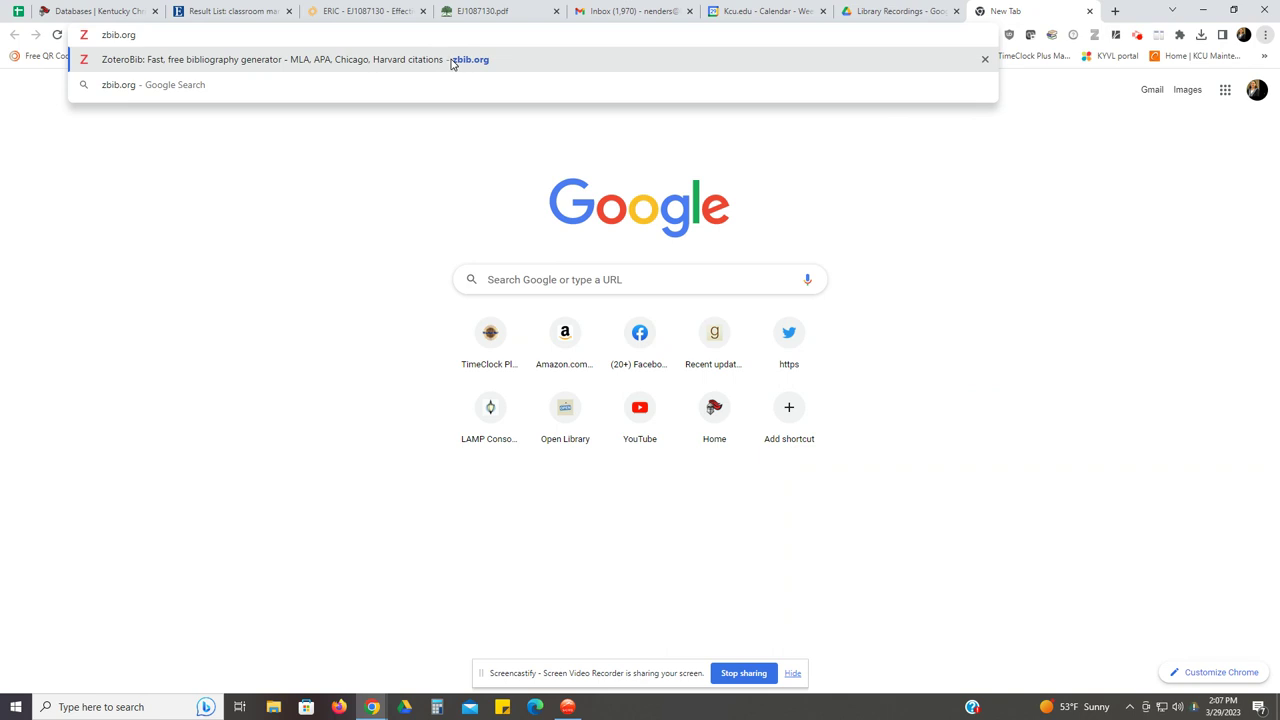
left_click(451, 60)
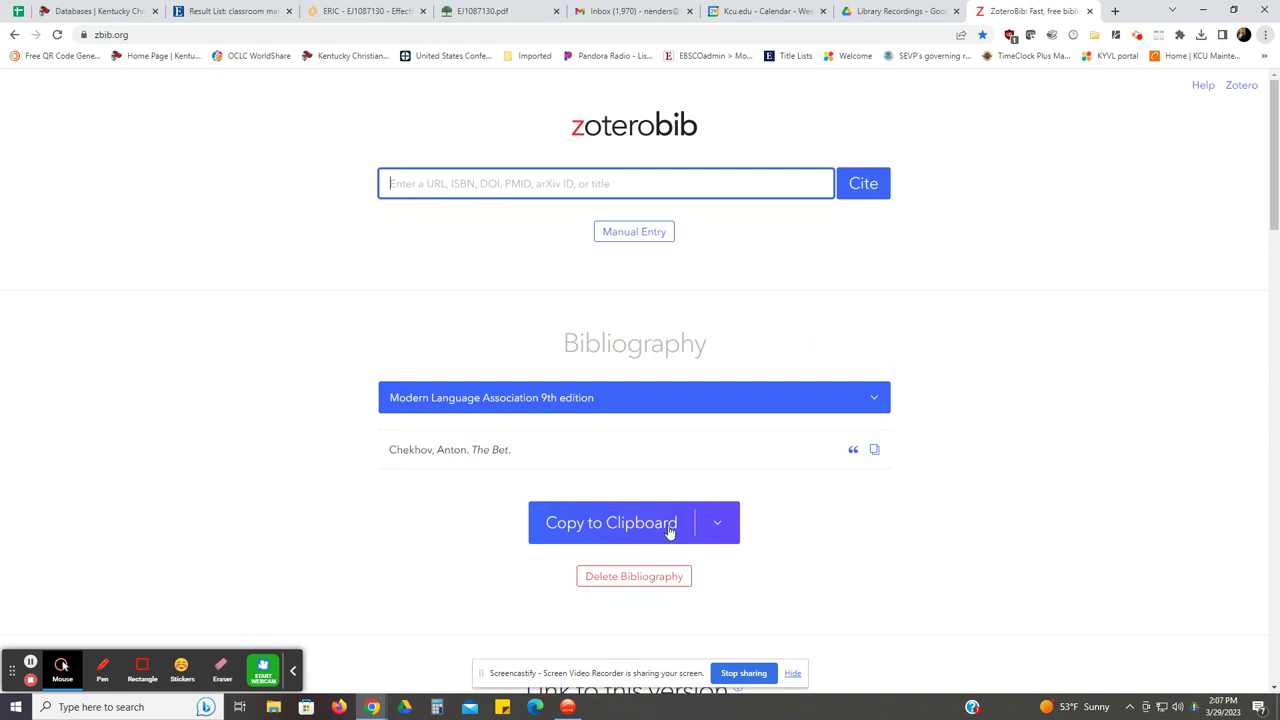
left_click(675, 578)
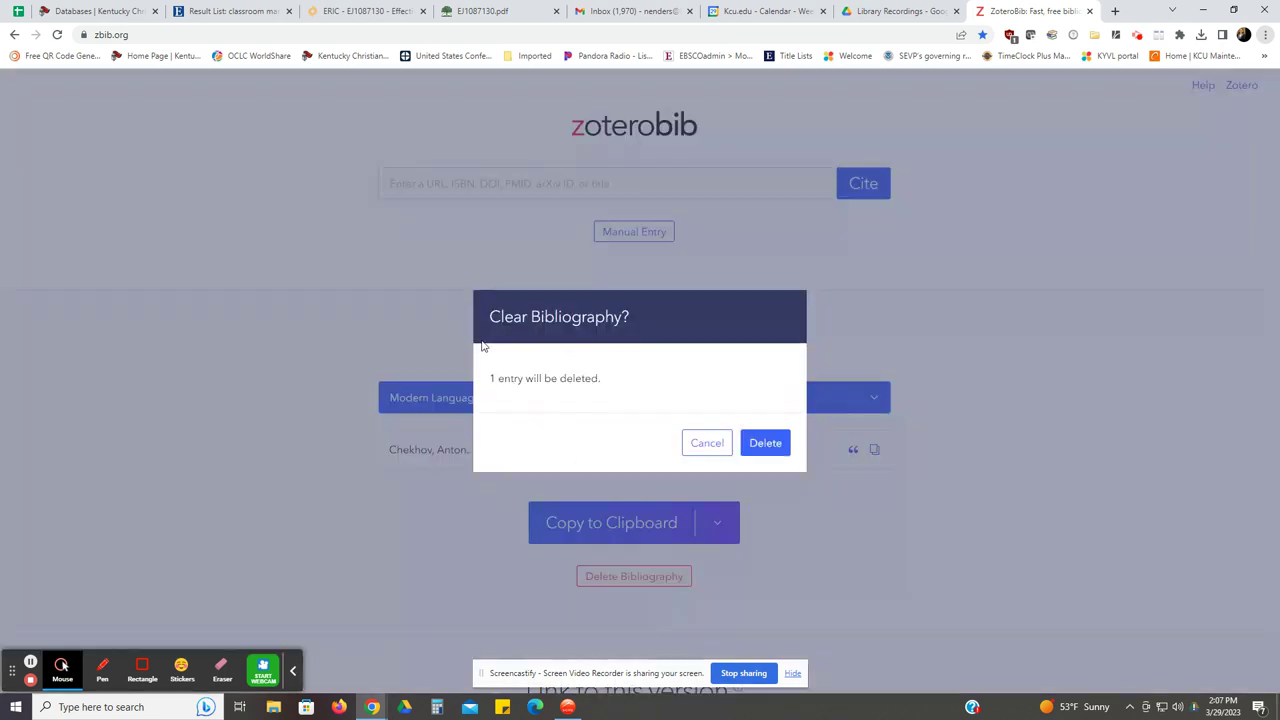
left_click(766, 443)
Paste the copied DOI 10.5539/elt.v9n1p163 as the source and cite it to add it to the bibliography
left_click(391, 183)
right_click(391, 183)
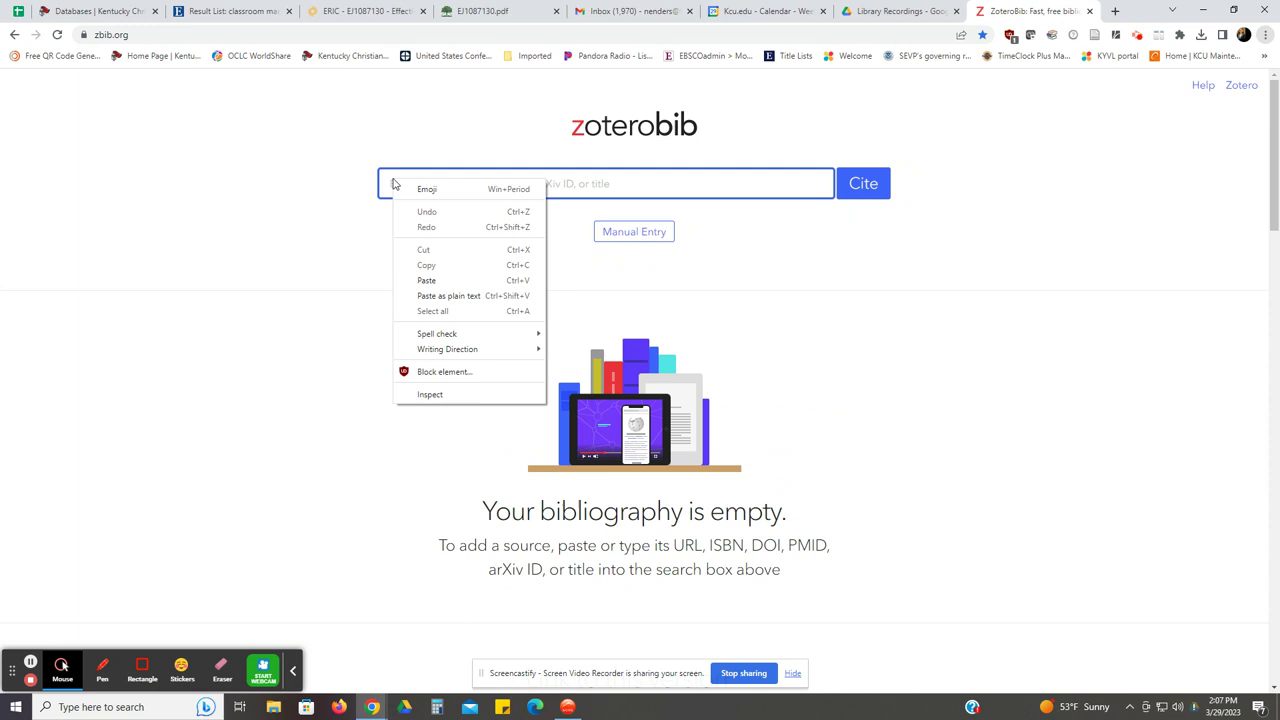
left_click(440, 282)
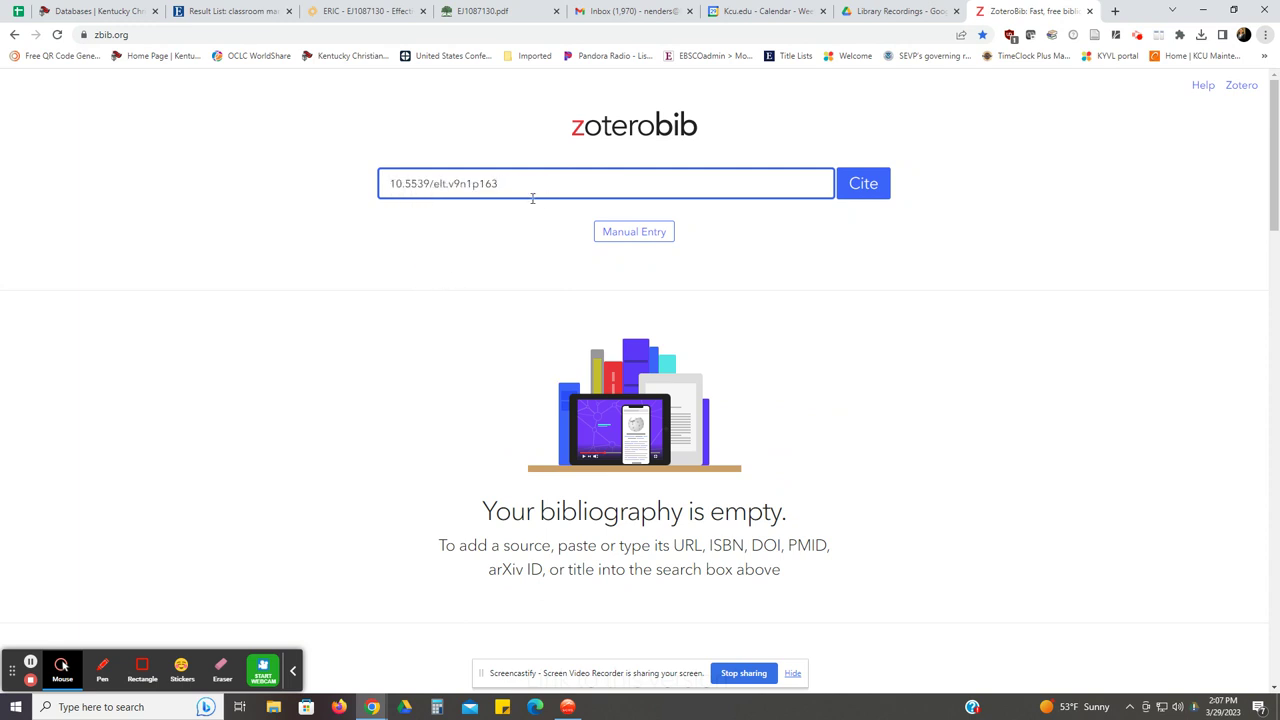
left_click(877, 189)
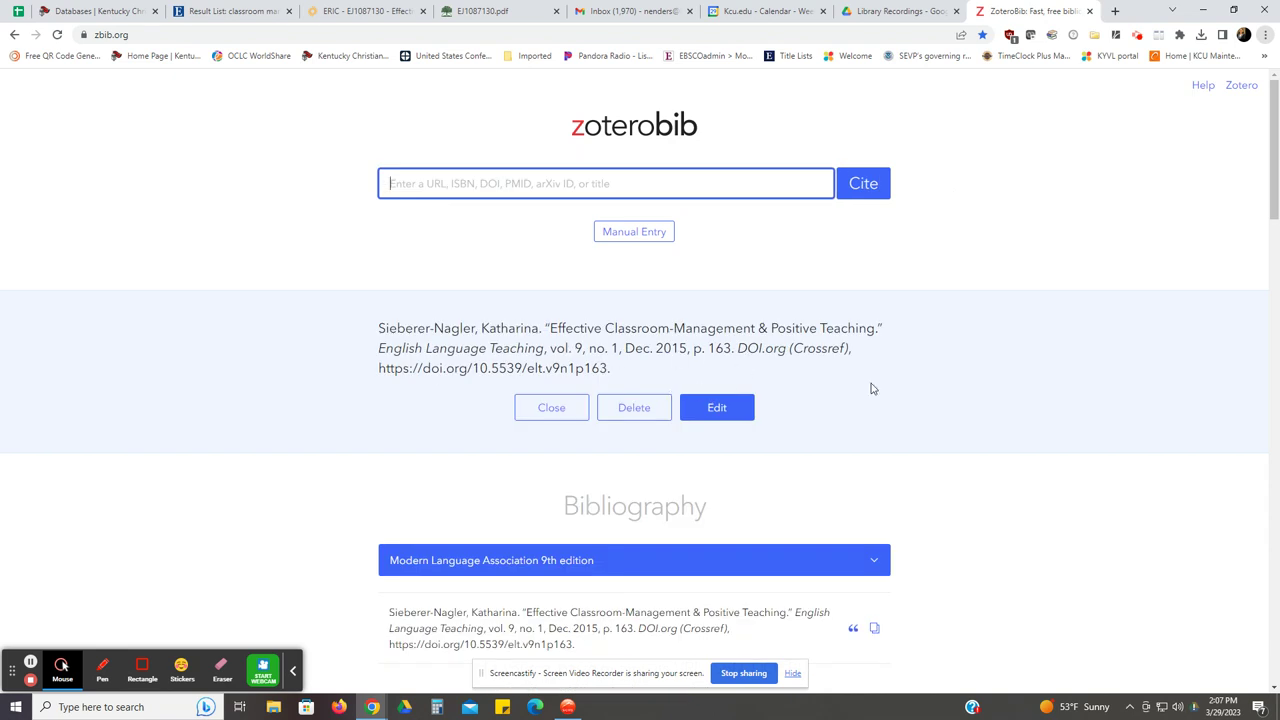
Set the bibliography style to American Psychological Association 7th edition and accept the conversion of titles to sentence case
scroll(874, 390, "down", 1)
scroll(872, 390, "down", 1)
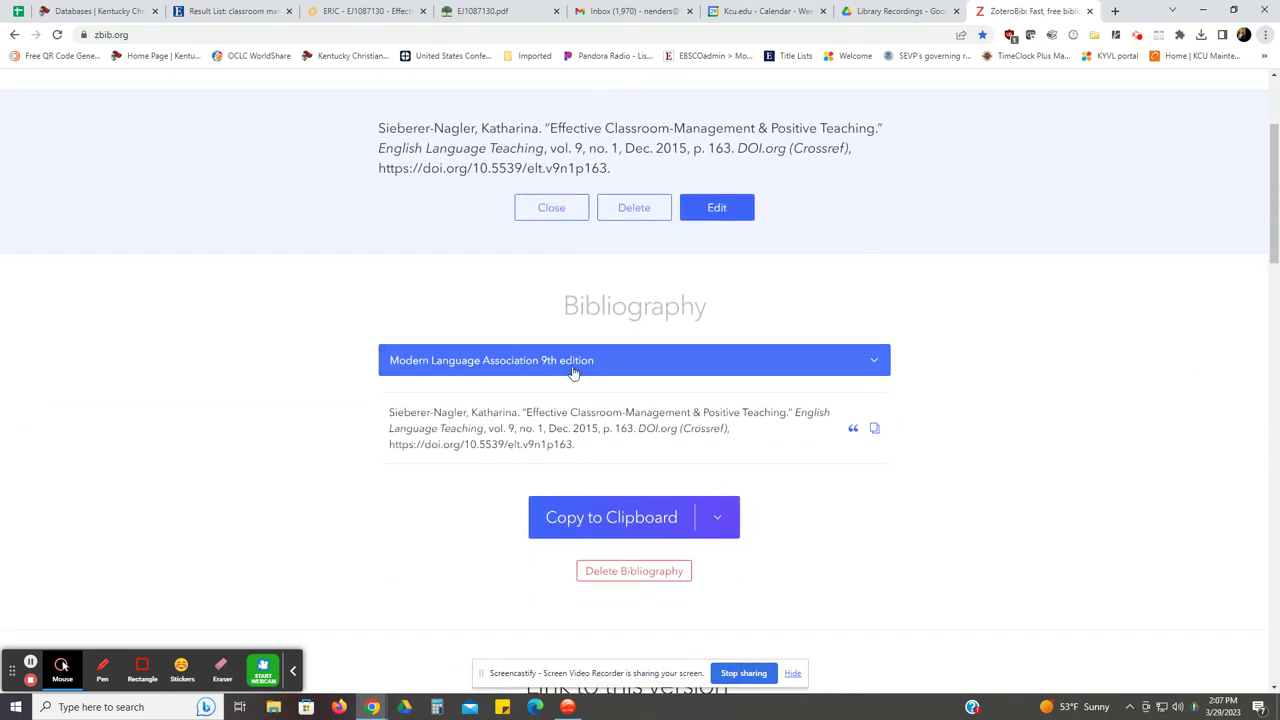
left_click(880, 362)
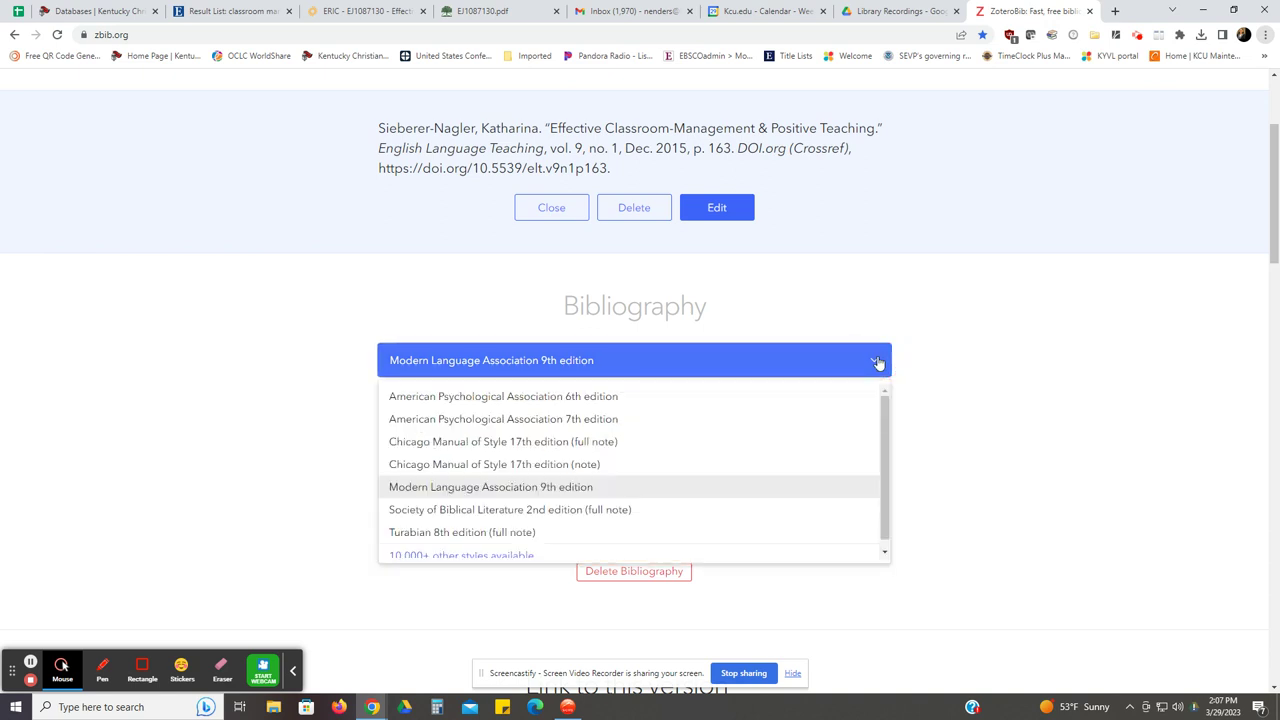
left_click(500, 420)
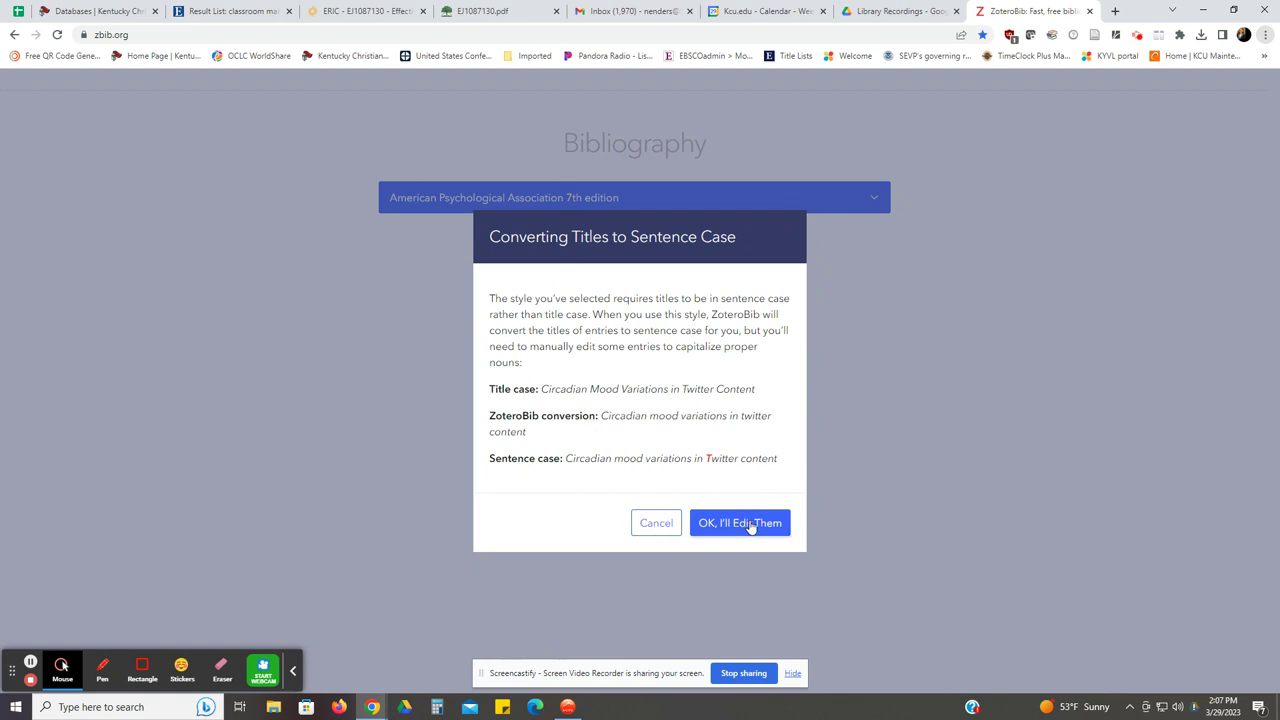
left_click(751, 527)
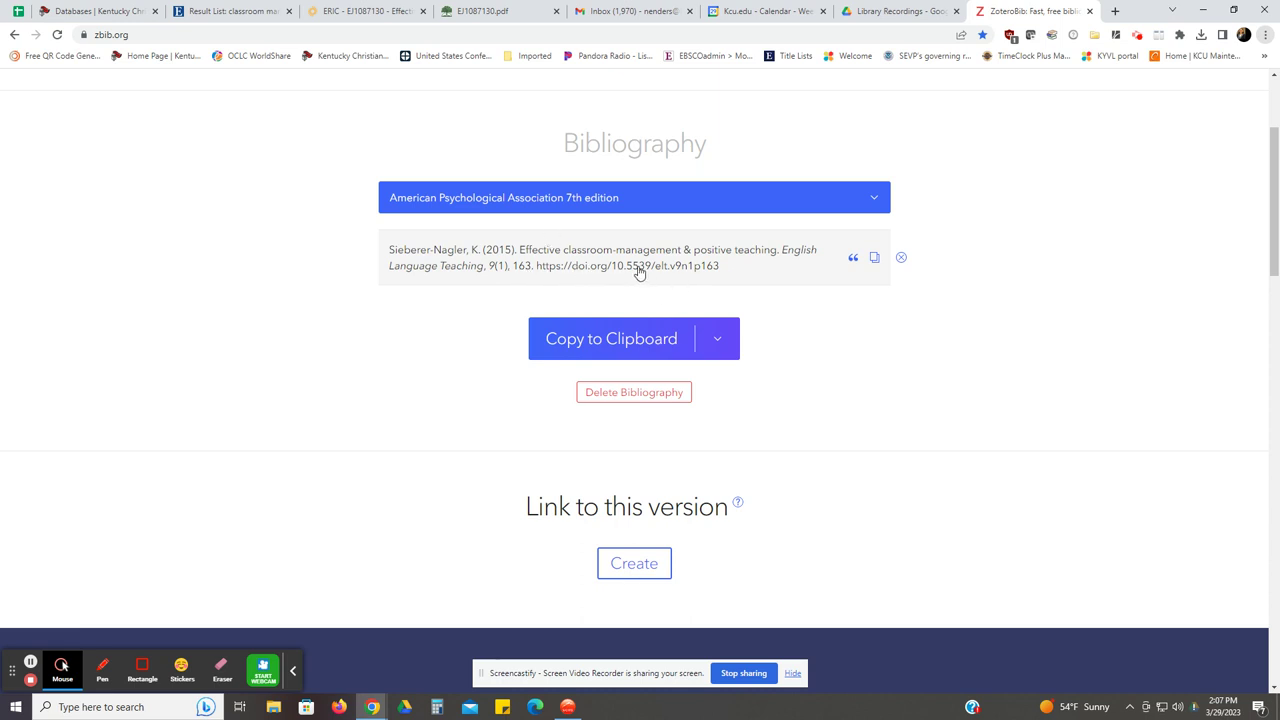
Try a page number and the Omit Author option for the article's in-text citation, and cancel without copying it
left_click(854, 259)
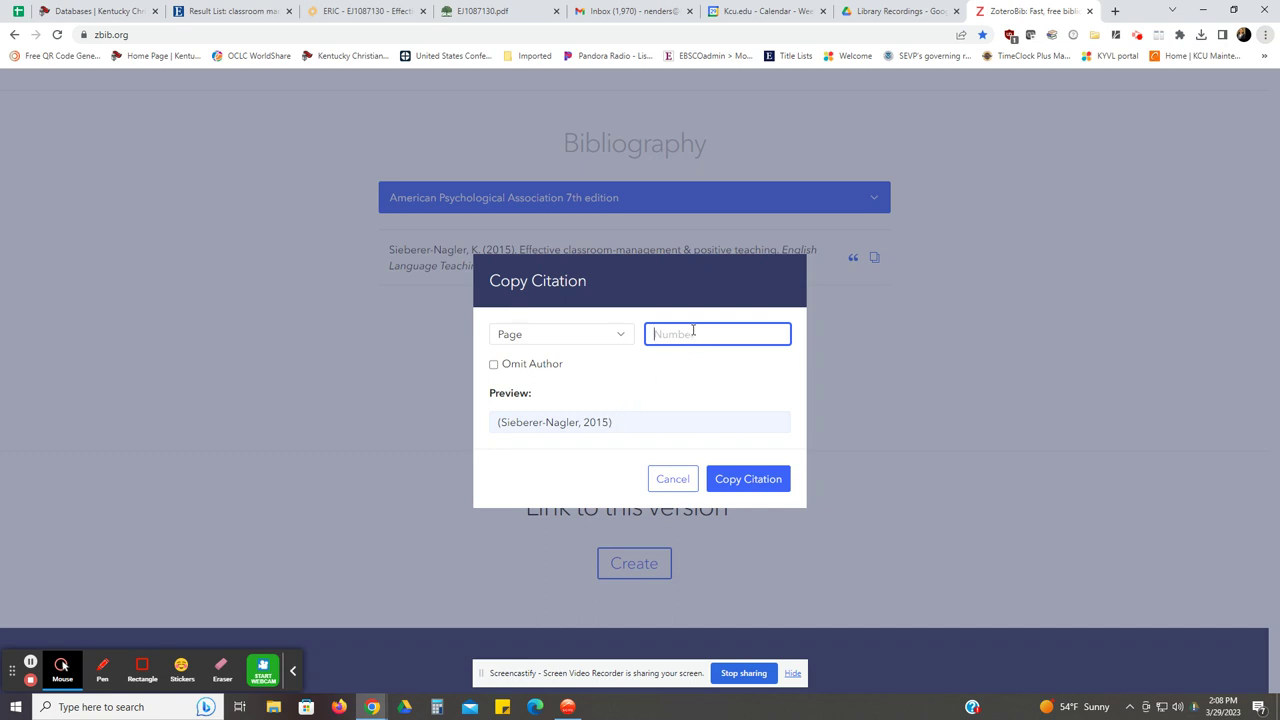
type("2")
key("BackSpace")
left_click(493, 366)
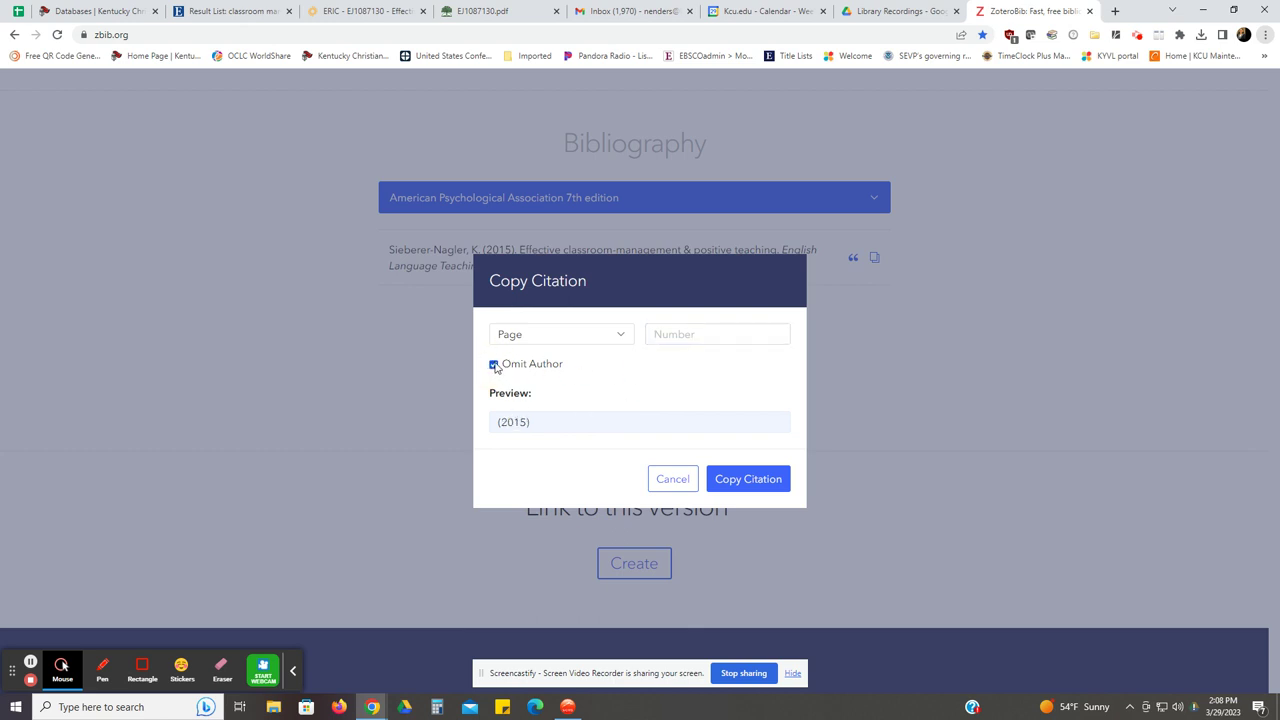
left_click(493, 364)
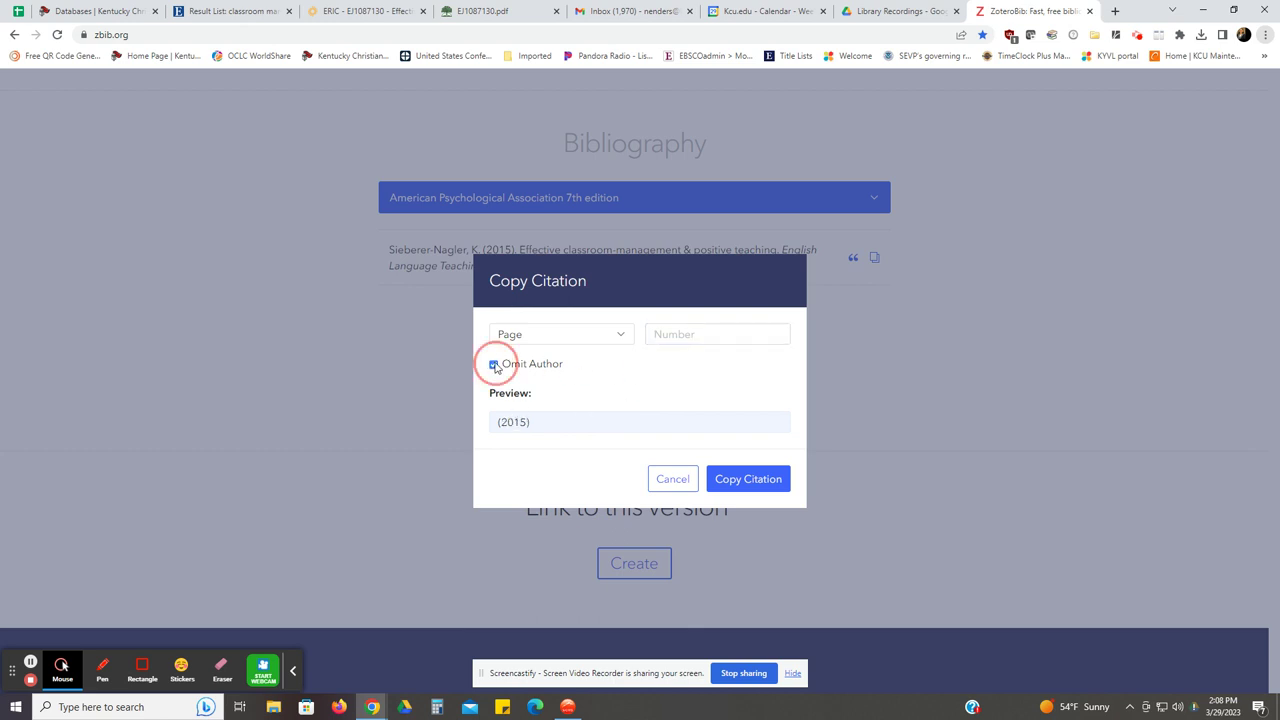
left_click(673, 479)
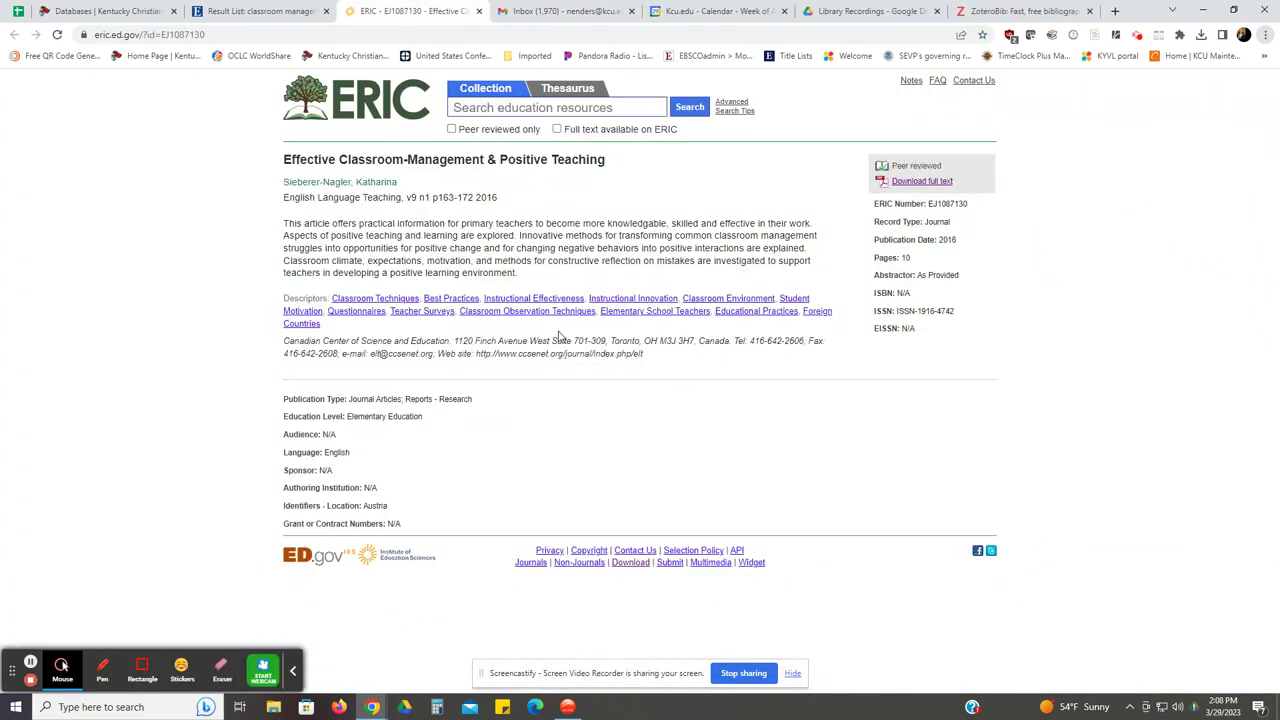
Close the ERIC article record and go to page 2 of the EBSCOhost search results
left_click(478, 11)
left_click(275, 12)
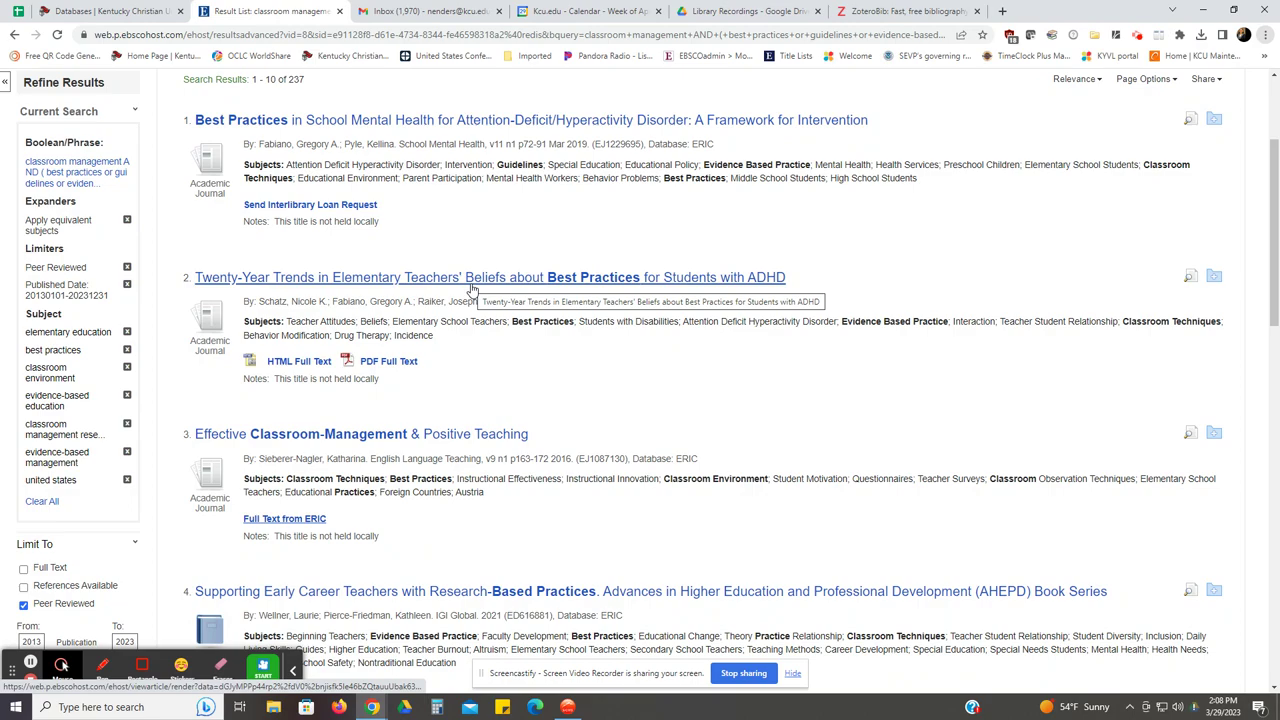
scroll(474, 294, "down", 5)
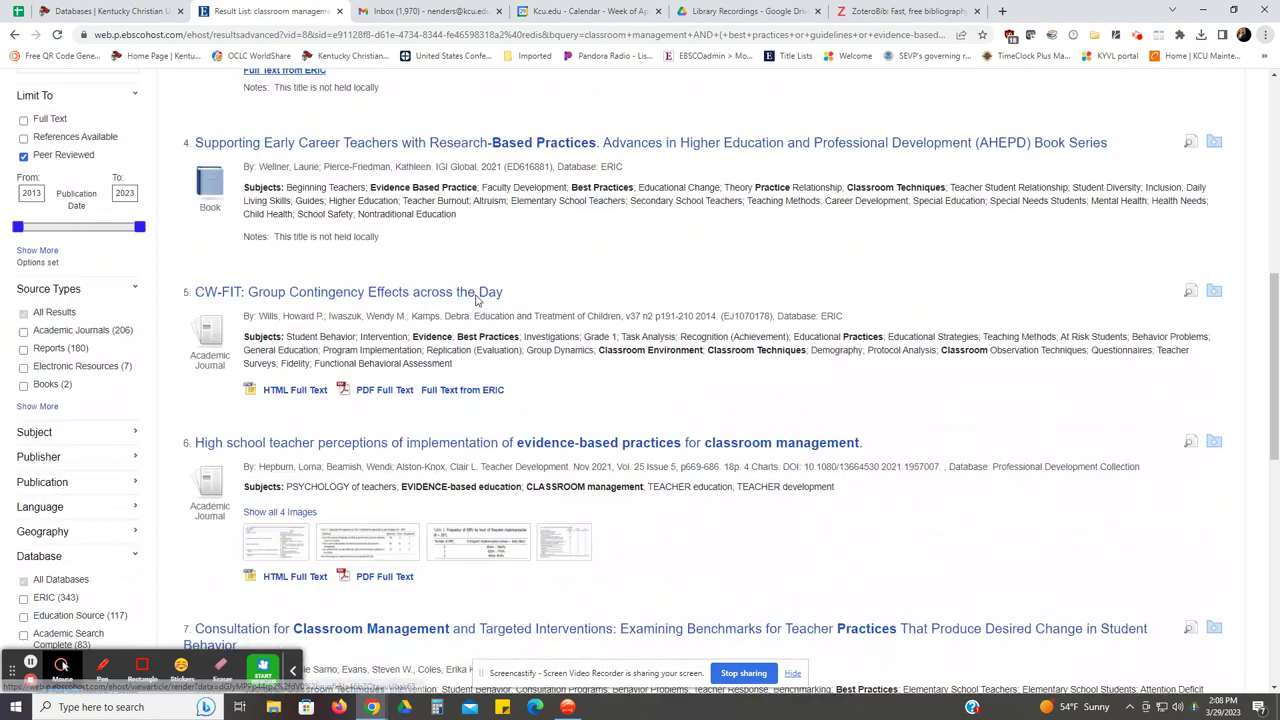
scroll(474, 297, "down", 7)
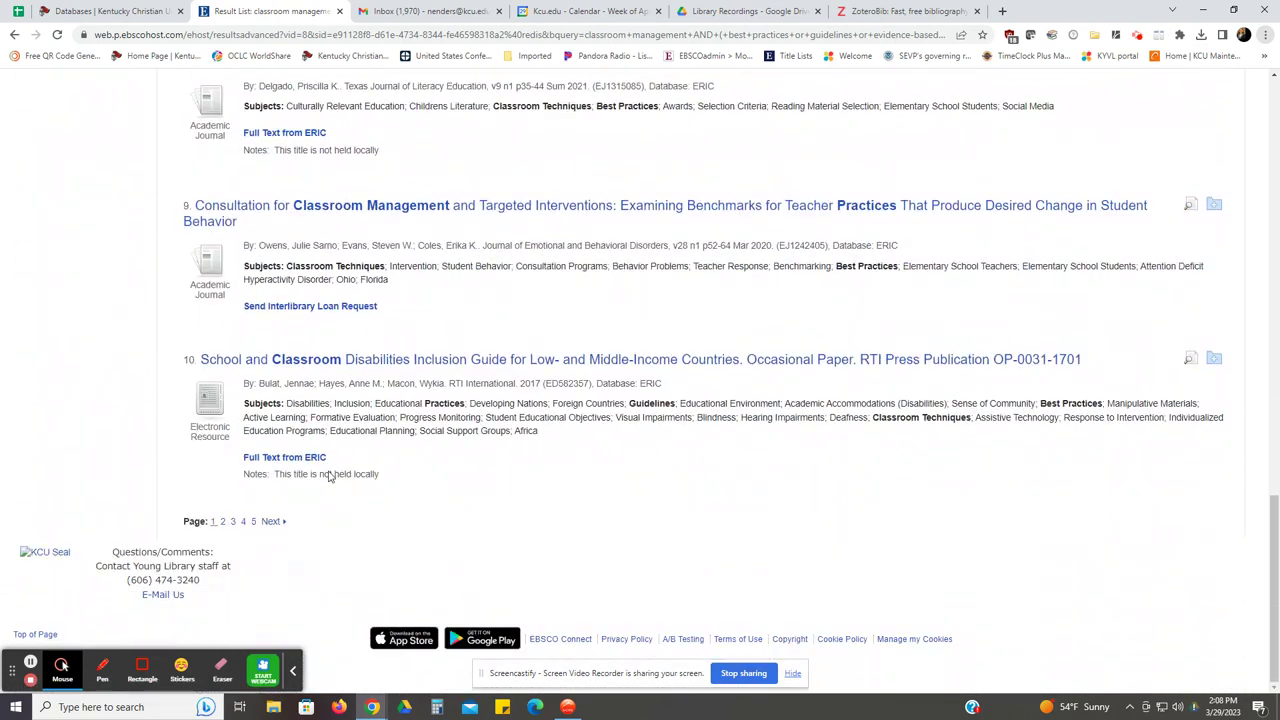
left_click(223, 521)
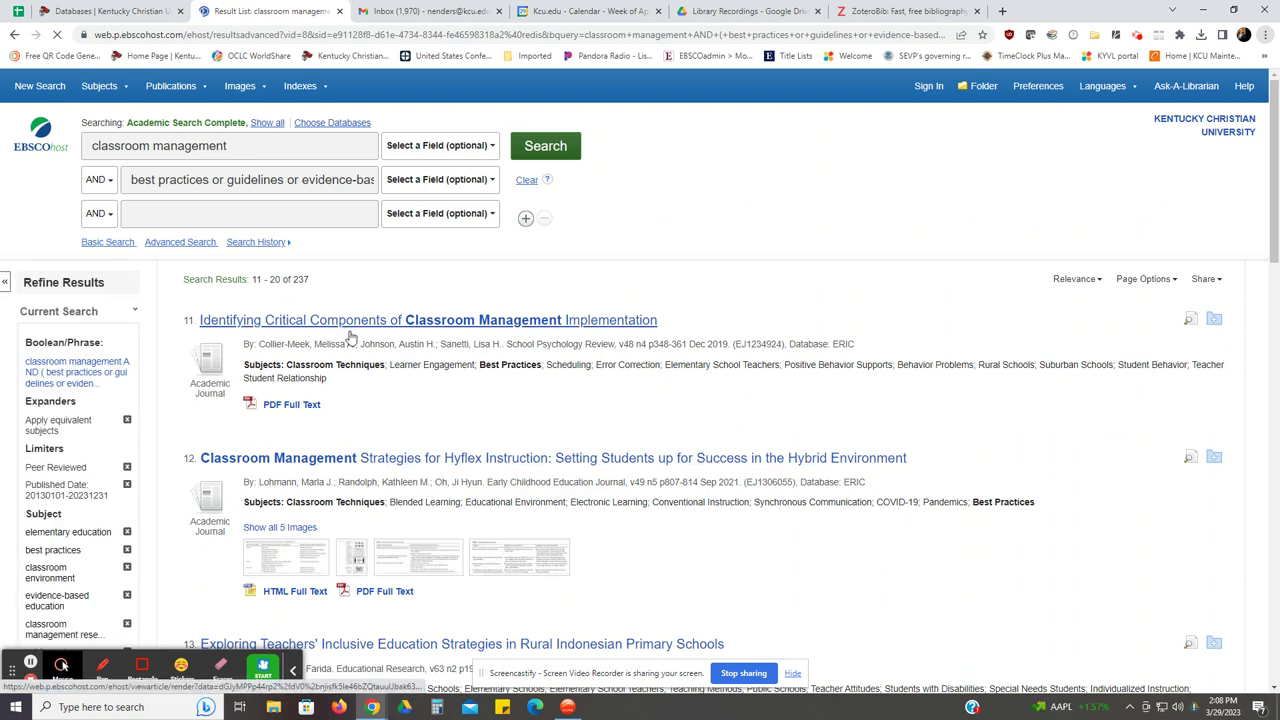
Save the PDF full text of "Identifying Critical Components of Classroom Management Implementation" to Google Drive and return to the result list
left_click(315, 409)
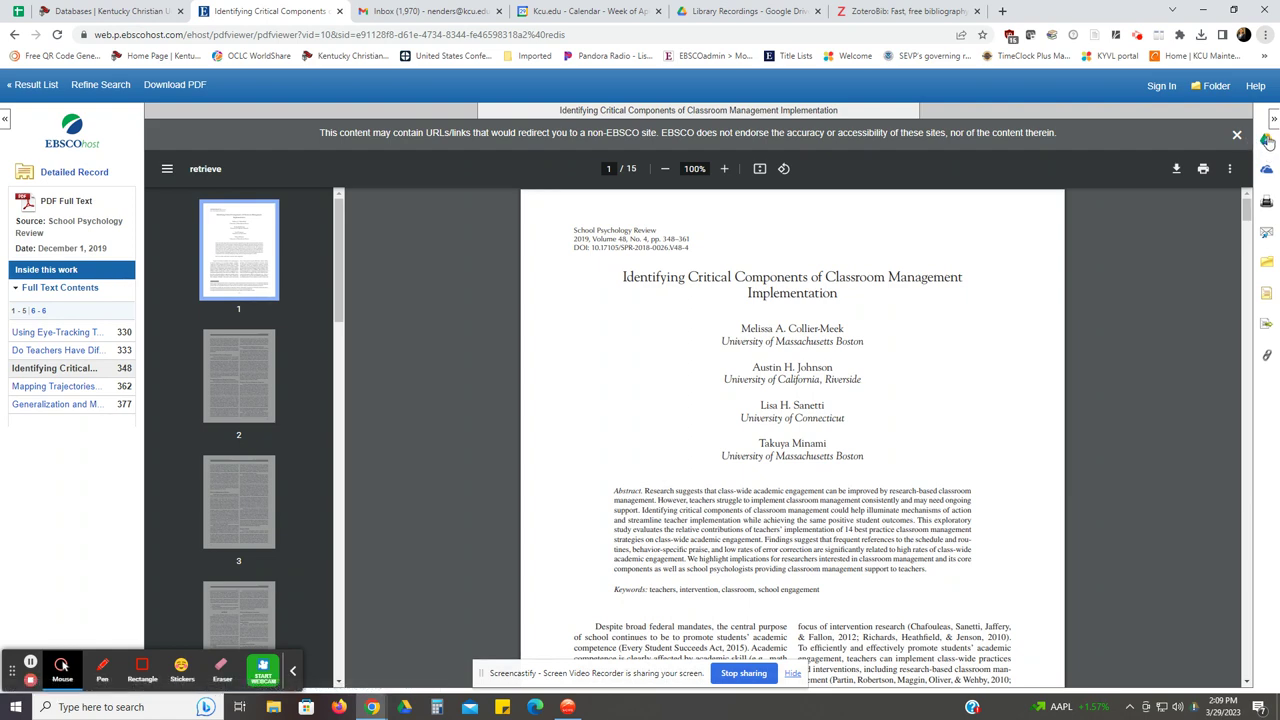
left_click(1265, 145)
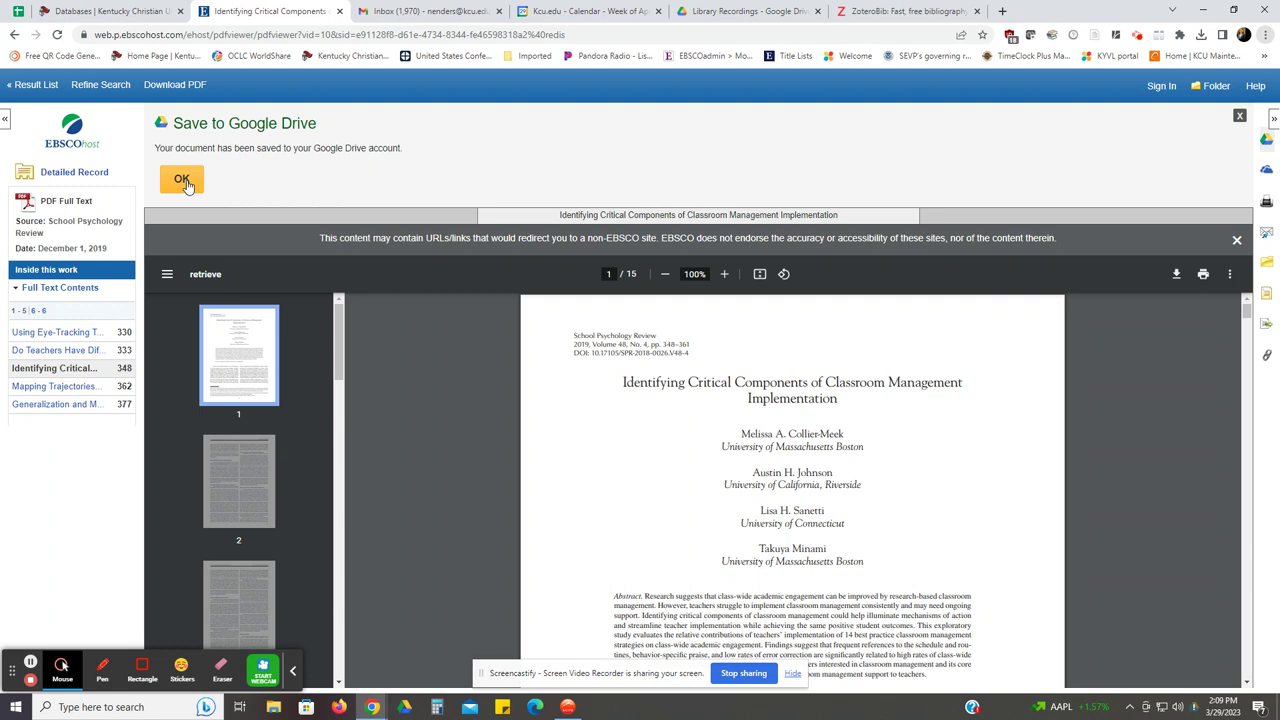
left_click(182, 181)
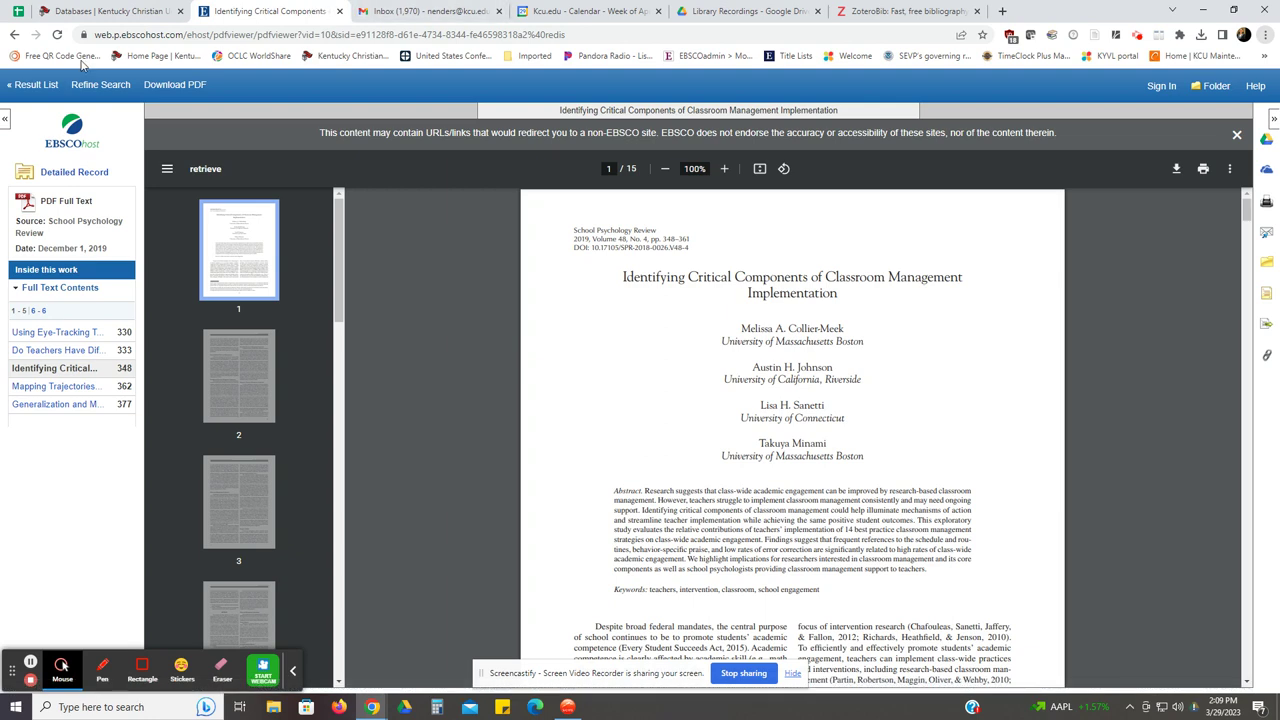
left_click(26, 87)
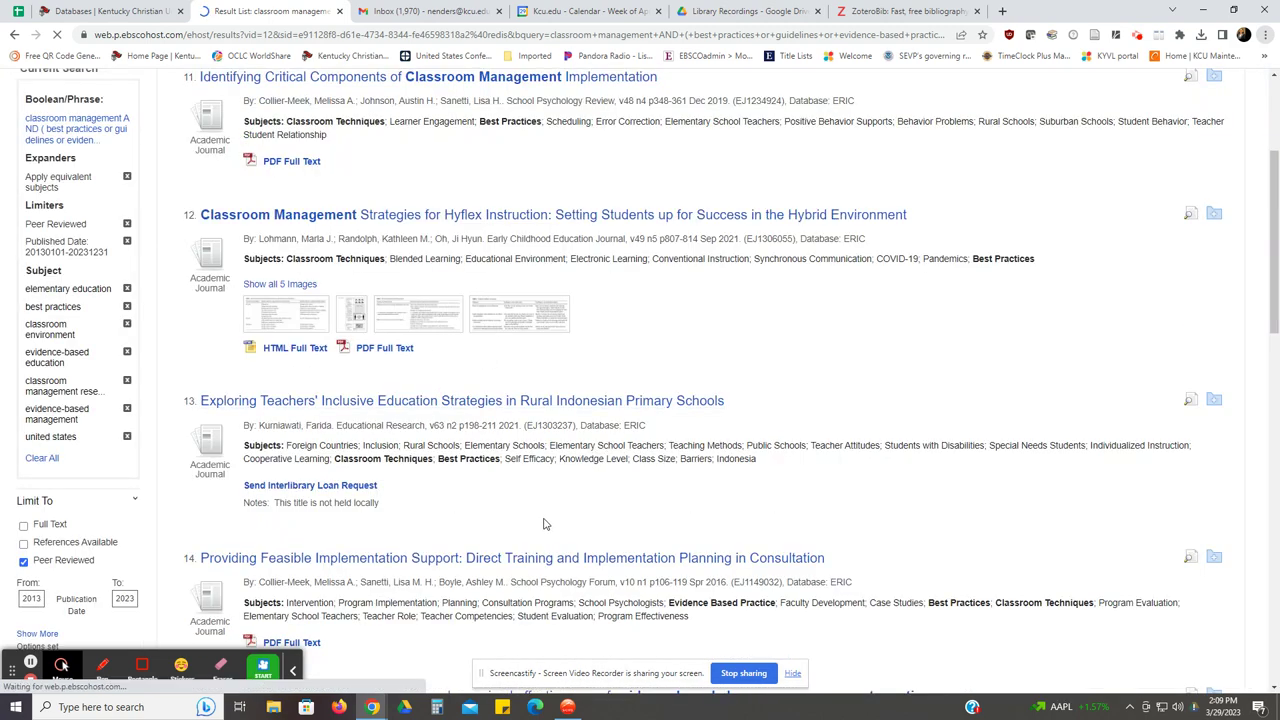
Show the sharing options for the search results, select the persistent link to the search, and close the options
scroll(545, 518, "up", 3)
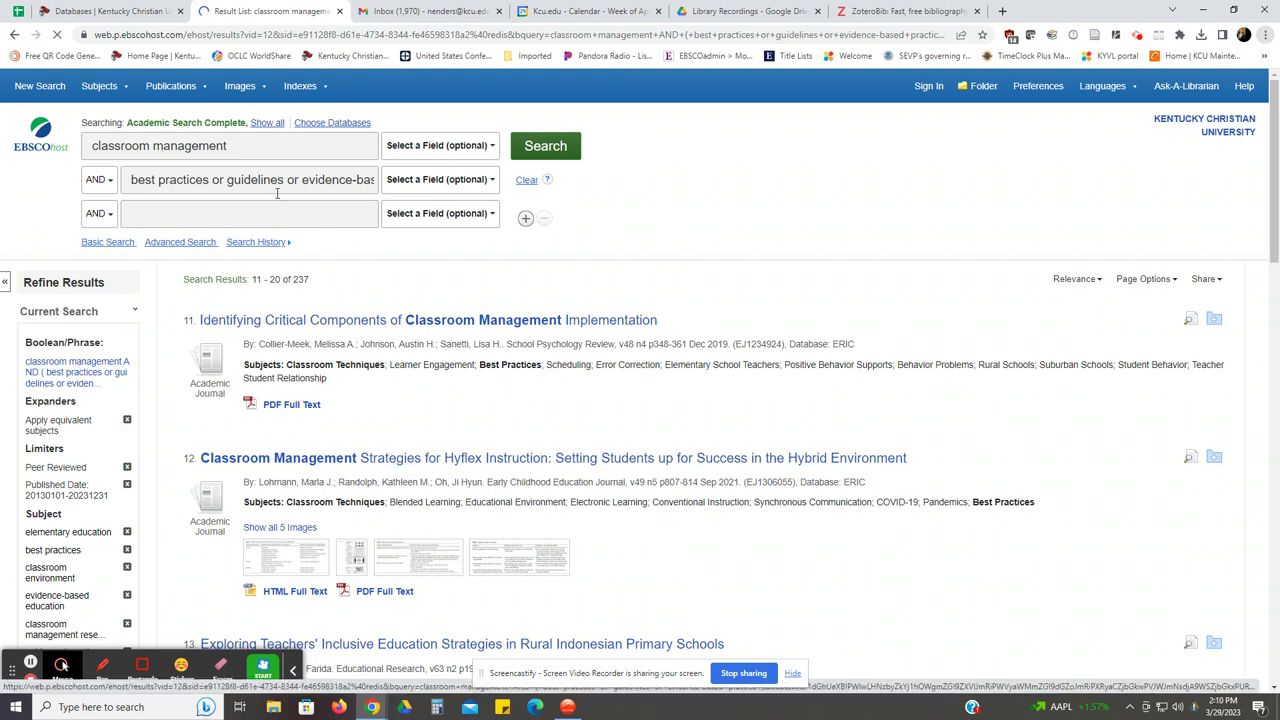
left_click(1218, 283)
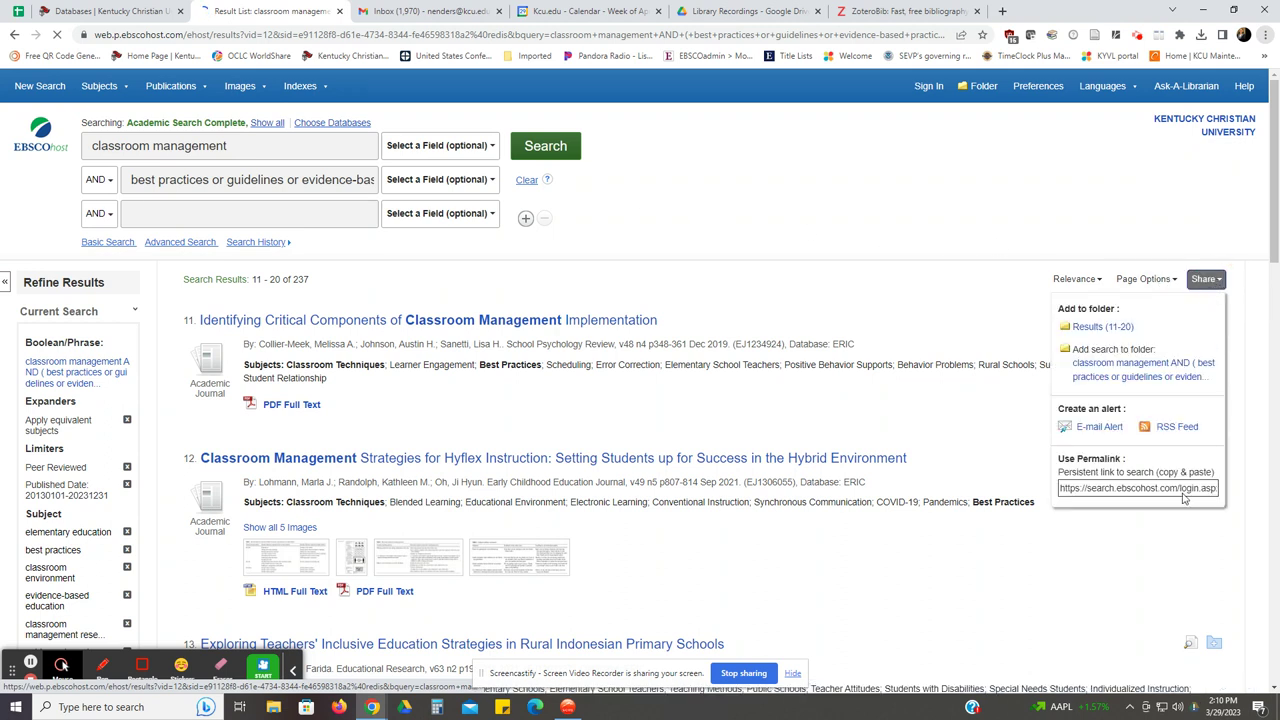
left_click(1082, 487)
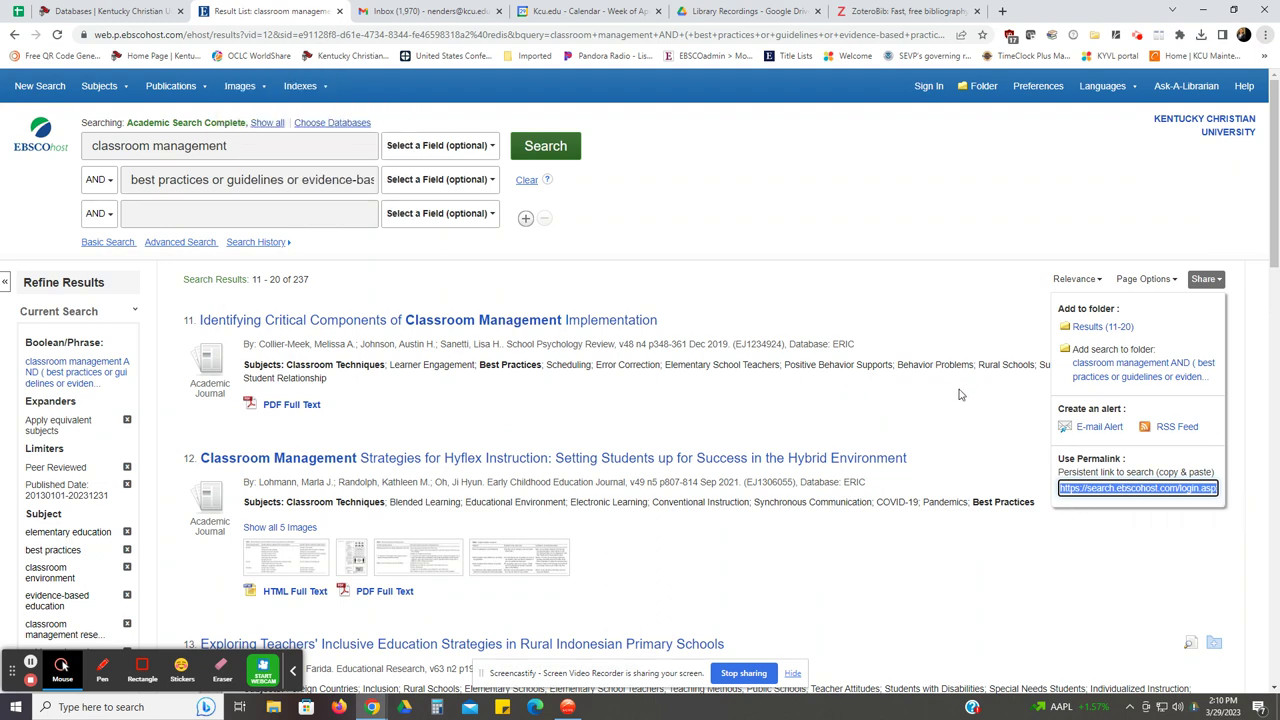
left_click(918, 232)
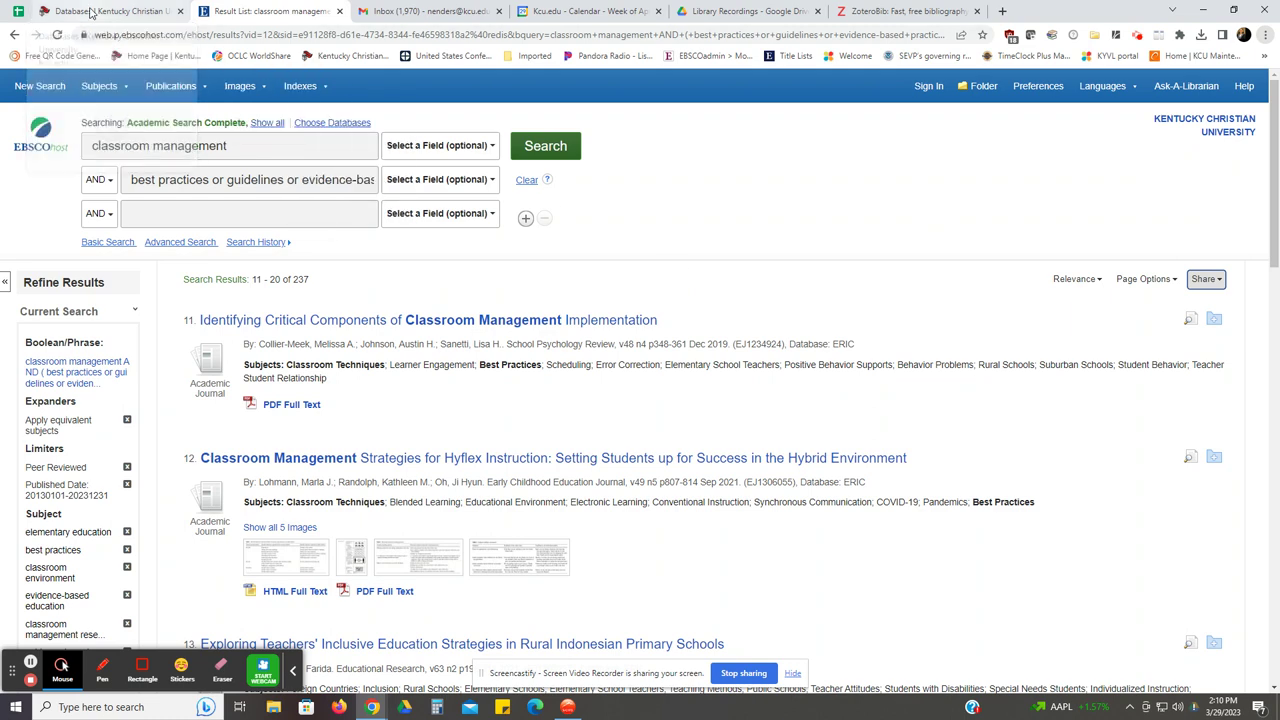
From the university library's research page, go through Tutorials to the LibGuides by subject and open the Education guide "EDF 210 @ Kentucky Christian University"
left_click(90, 12)
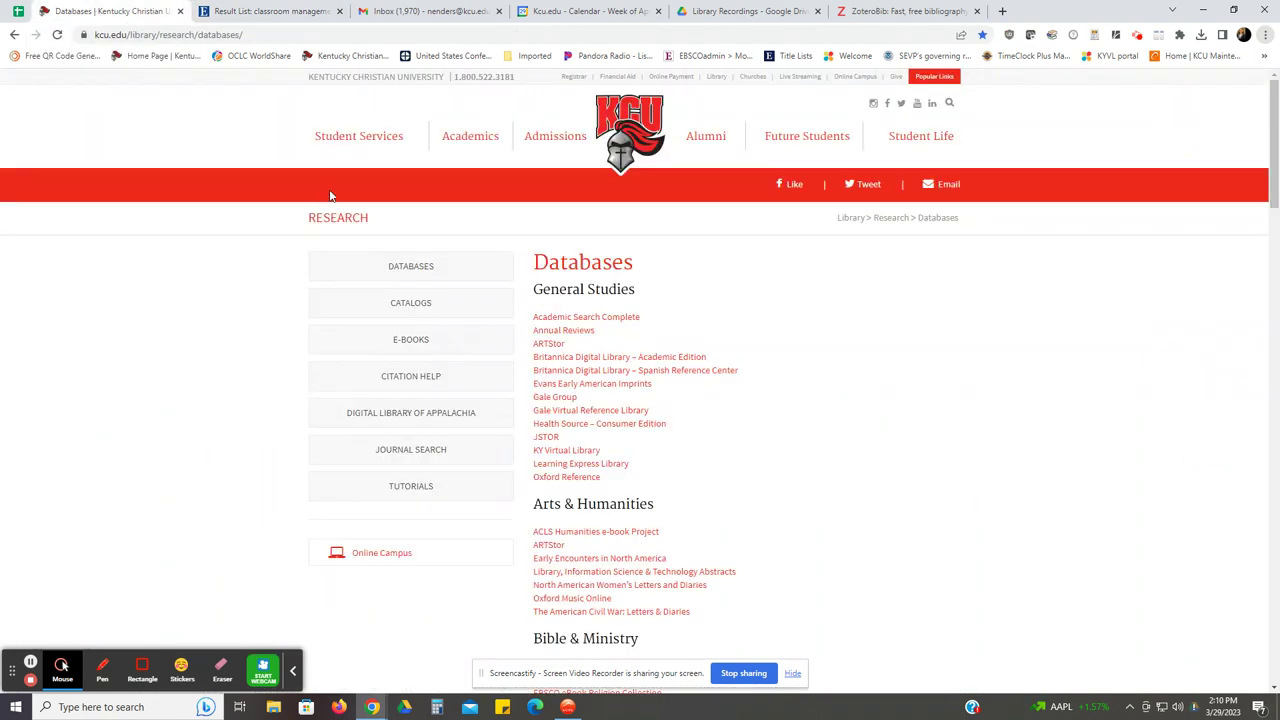
left_click(449, 492)
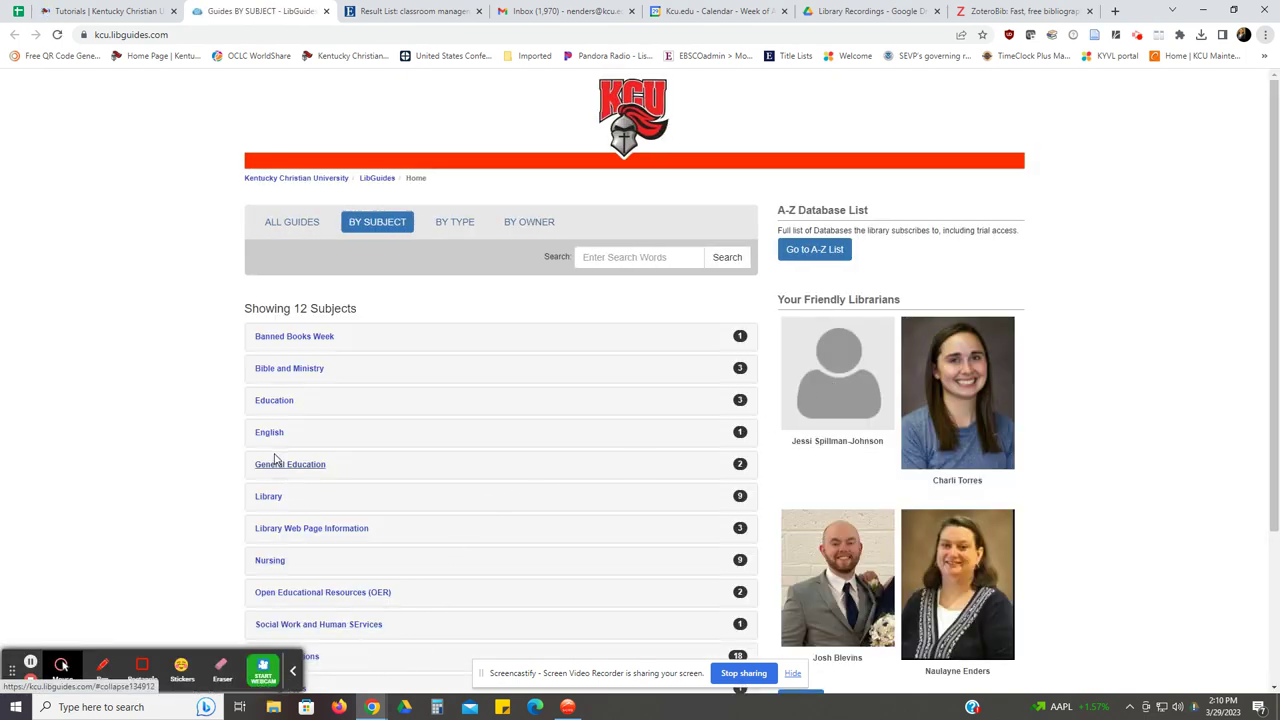
left_click(275, 405)
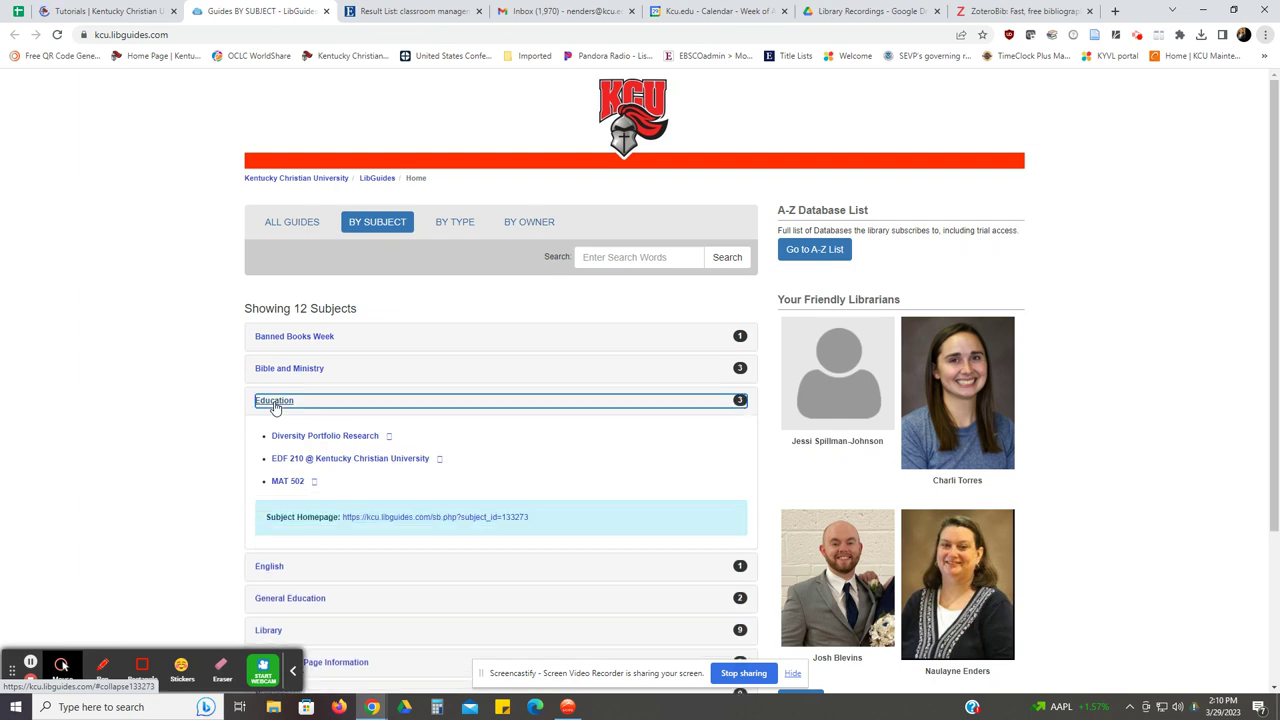
left_click(284, 462)
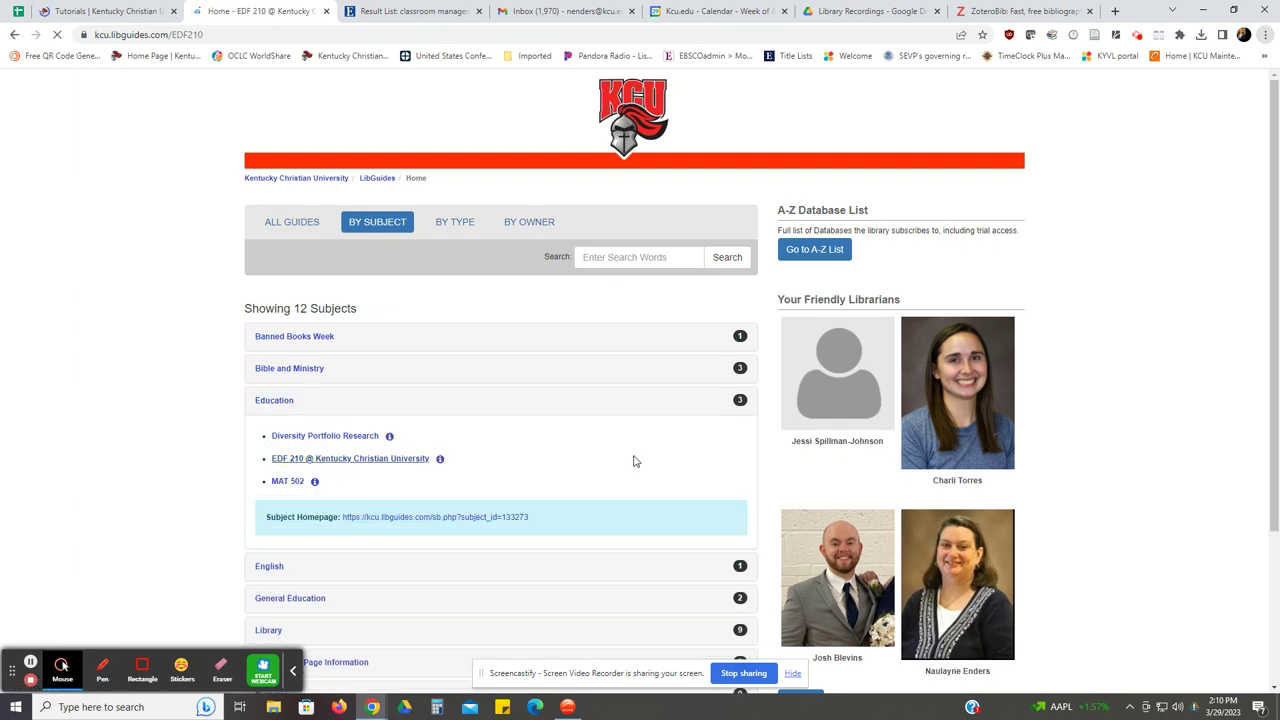